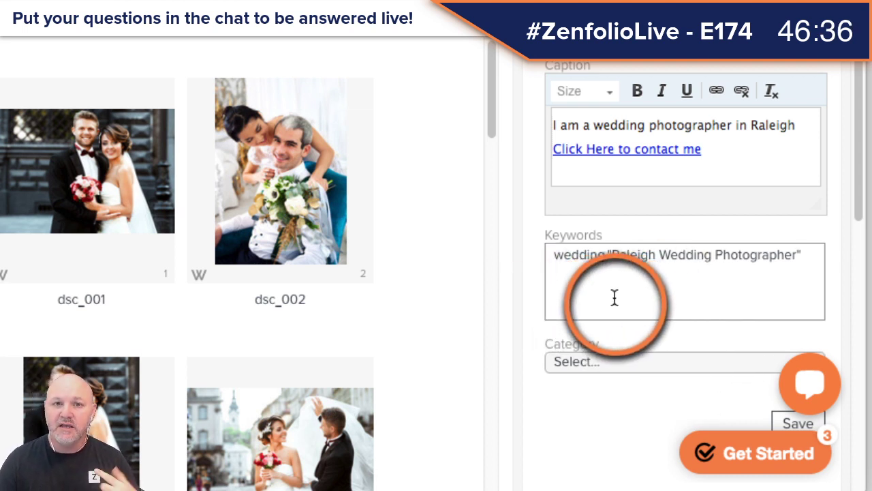
Categorize the gallery as Lifestyle and Recreation, with Weddings as both subcategory and subcategory detail, and save its settings
{"action": "scroll", "coordinate": [632, 276], "scroll_direction": "down", "scroll_amount": 2}
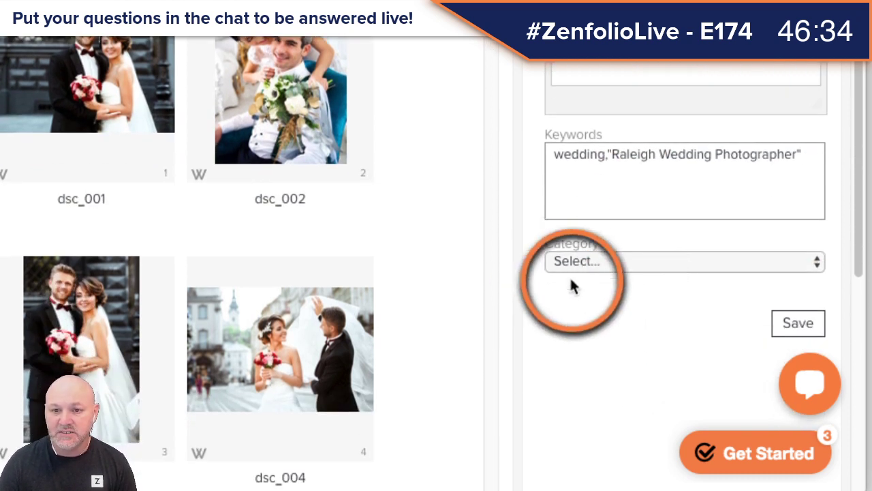
{"action": "left_click", "coordinate": [808, 260]}
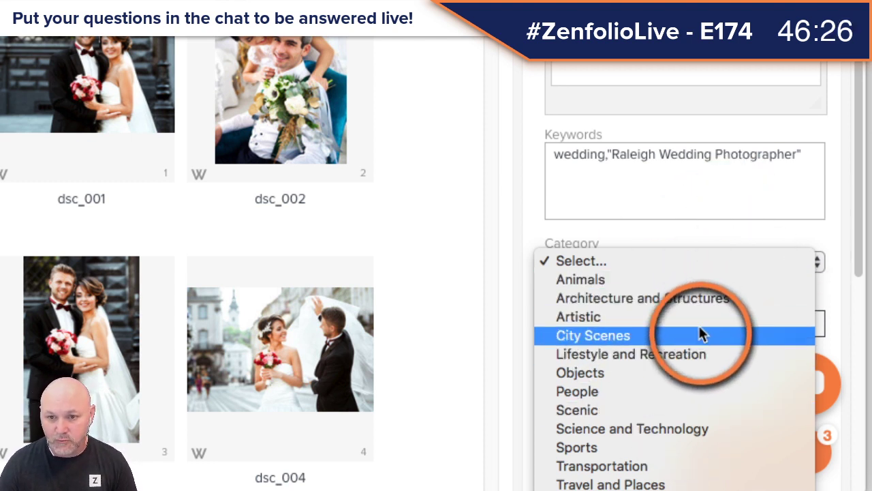
{"action": "left_click", "coordinate": [644, 354]}
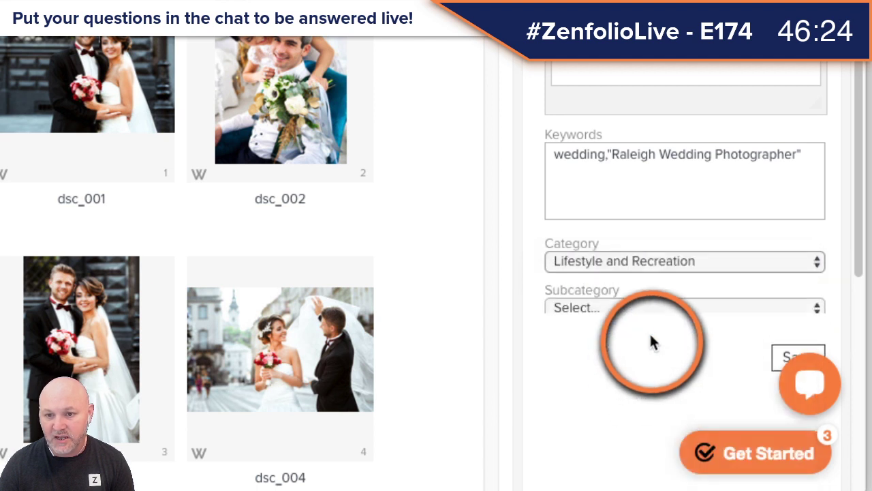
{"action": "left_click", "coordinate": [641, 309]}
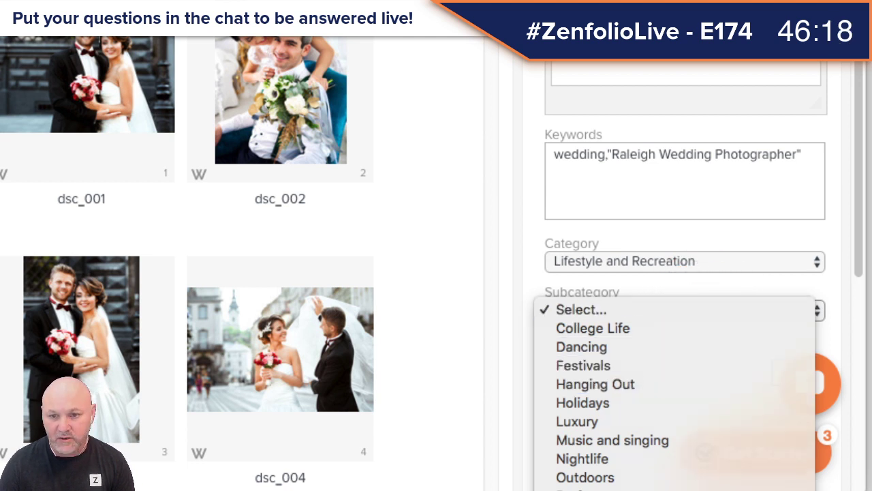
{"action": "key", "text": "Return"}
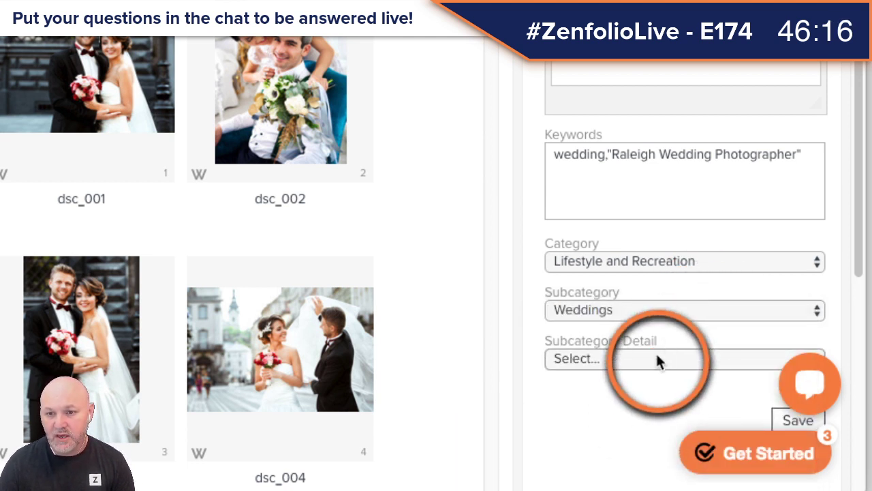
{"action": "left_click", "coordinate": [658, 362]}
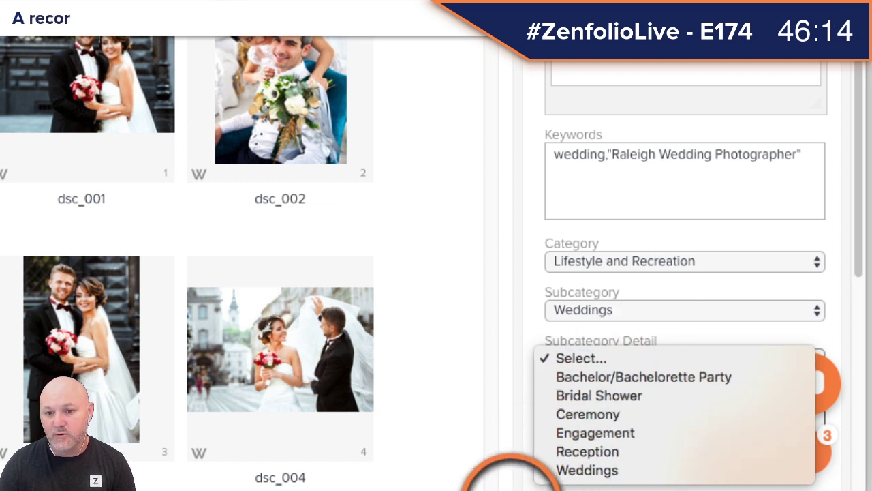
{"action": "left_click", "coordinate": [597, 486]}
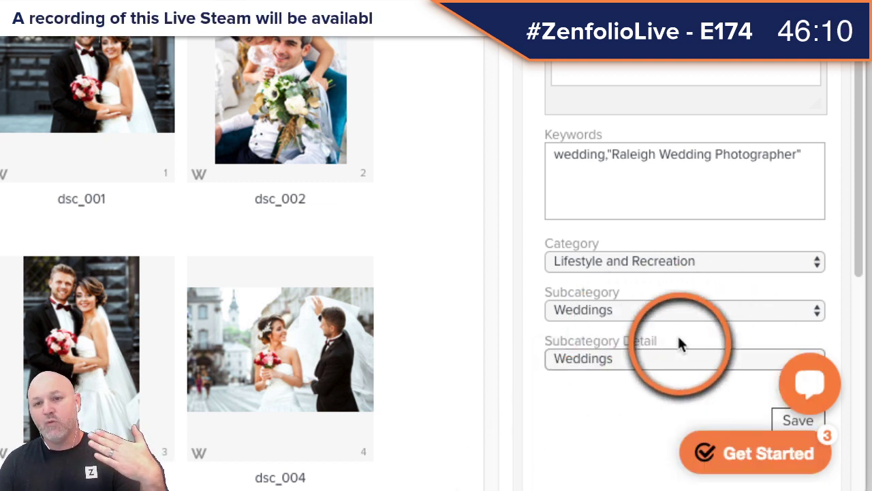
{"action": "scroll", "coordinate": [678, 344], "scroll_direction": "down", "scroll_amount": 2}
{"action": "left_click", "coordinate": [792, 330]}
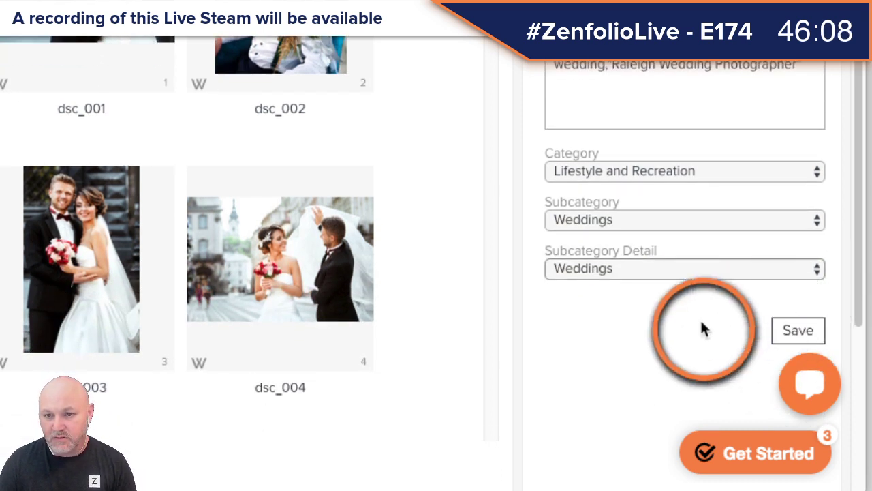
{"action": "left_click", "coordinate": [783, 331]}
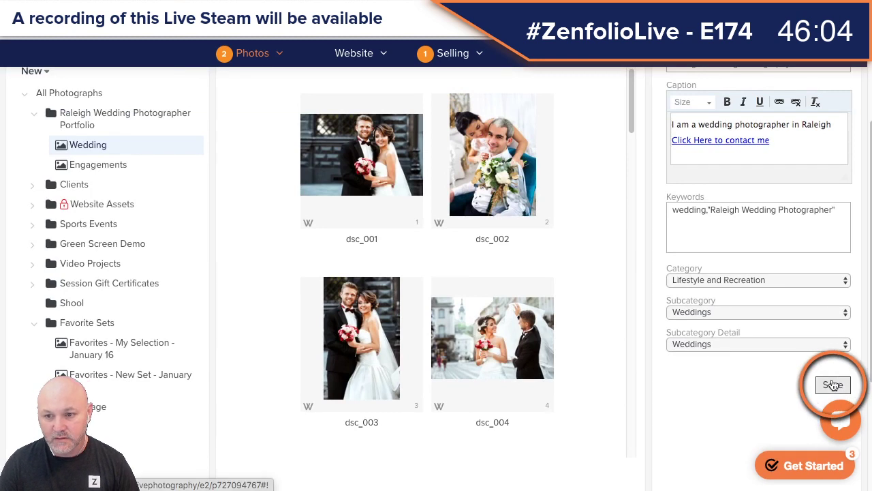
{"action": "scroll", "coordinate": [730, 361], "scroll_direction": "up", "scroll_amount": 3}
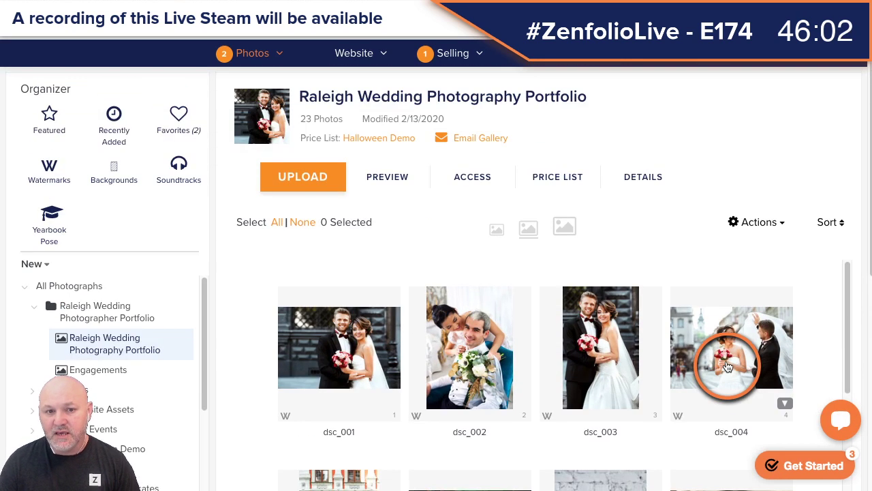
Open the details of photo dsc_001 and change its title to "Outdoor Bride and Groom portrait"
{"action": "mouse_move", "coordinate": [140, 343]}
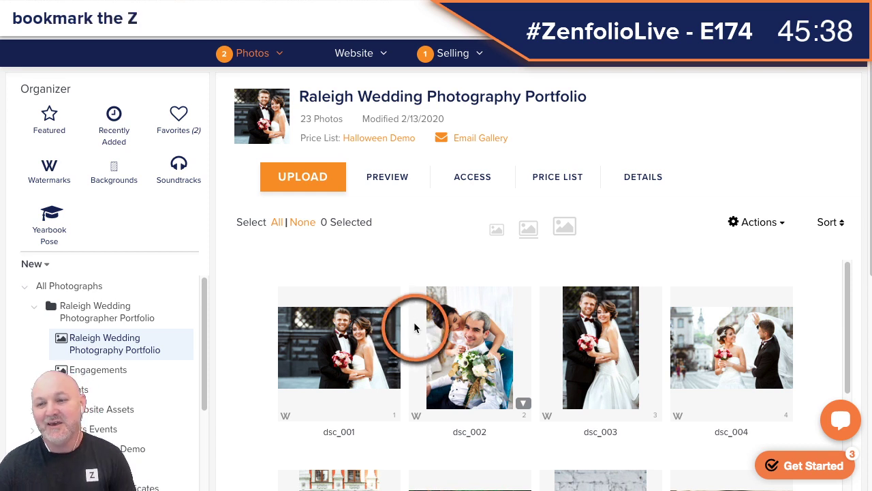
{"action": "left_click", "coordinate": [360, 316]}
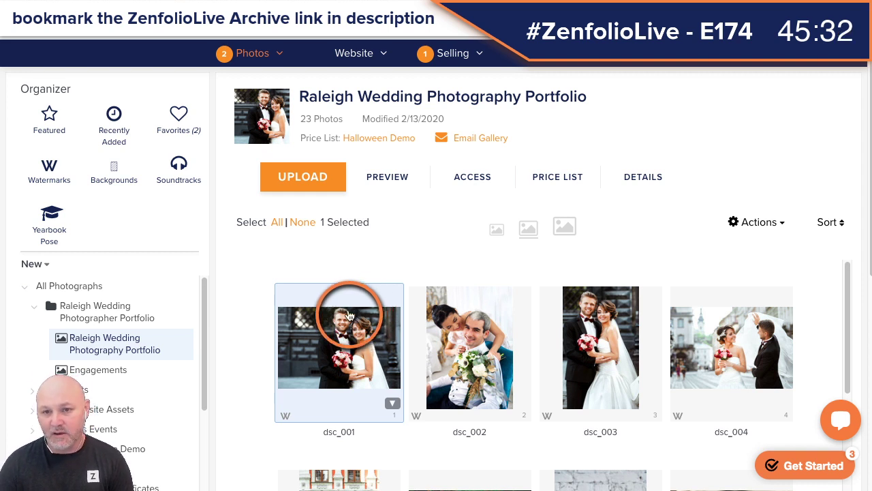
{"action": "left_click", "coordinate": [634, 177]}
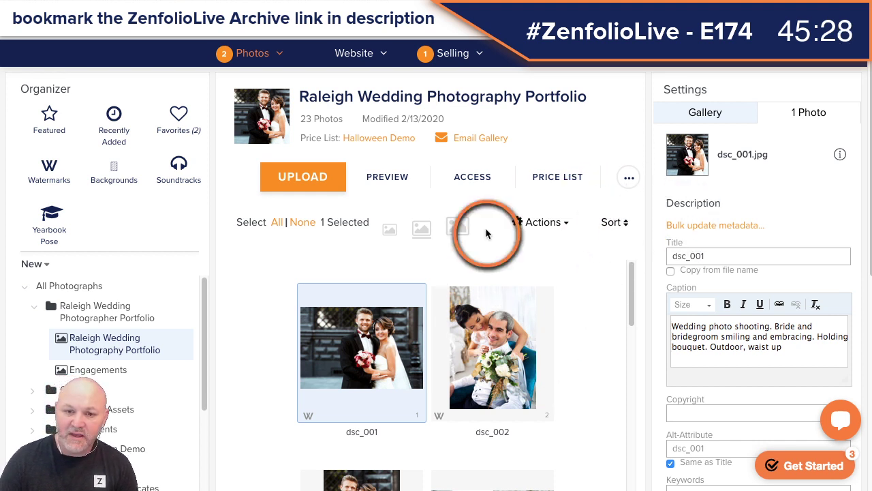
{"action": "double_click", "coordinate": [695, 256]}
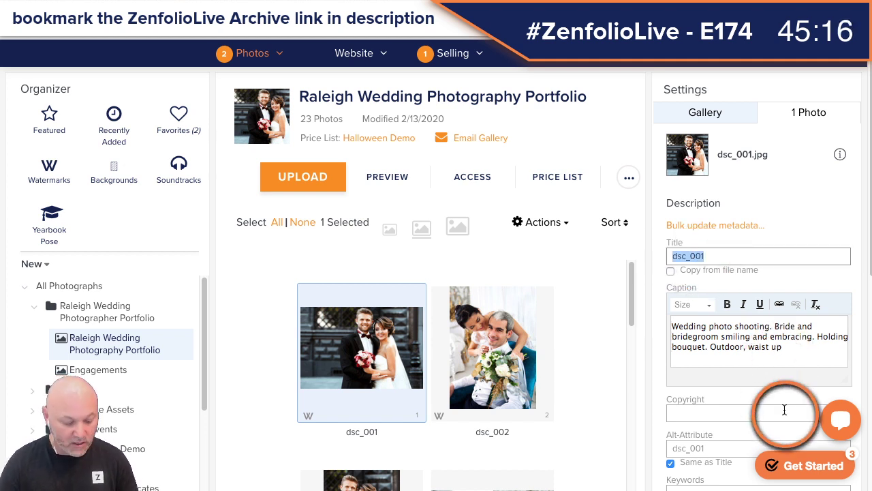
{"action": "type", "text": "Outdo"}
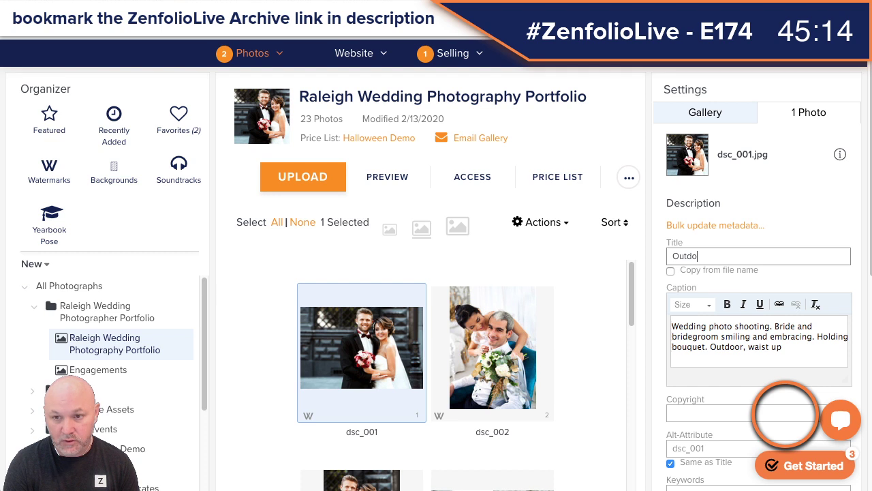
{"action": "type", "text": "or Bride and Groo"}
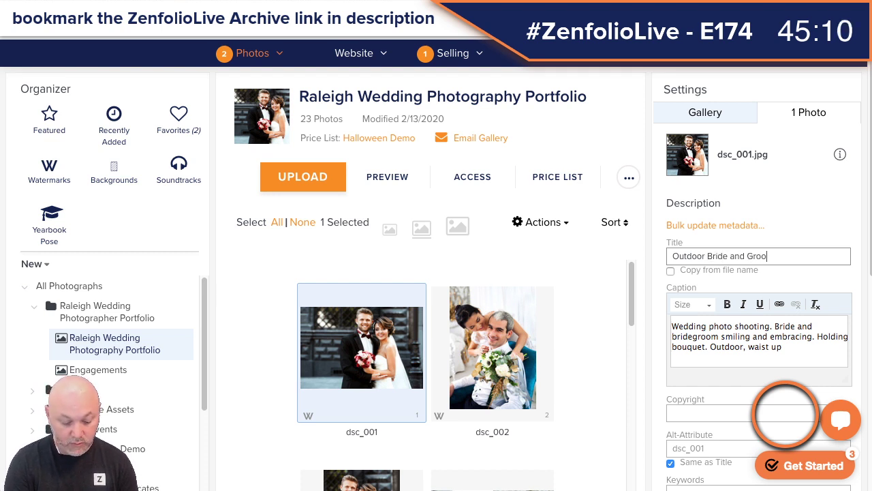
{"action": "type", "text": "m portrait"}
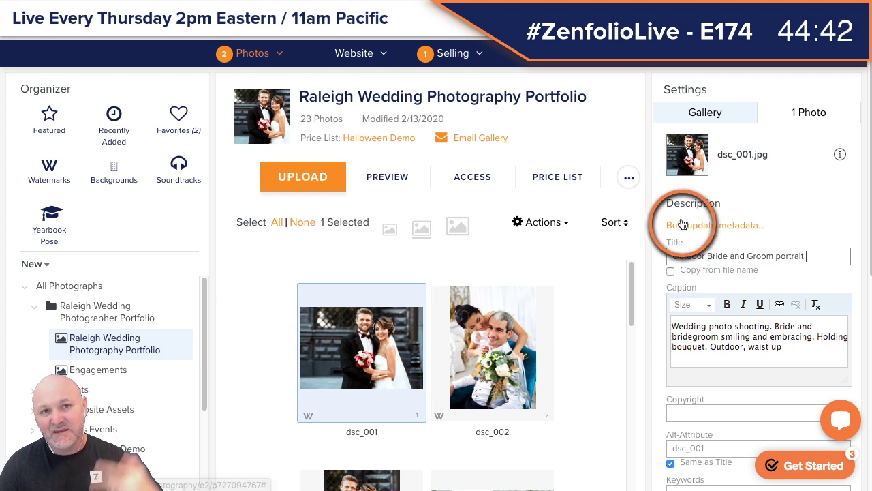
Go through the photo's caption, alt-attribute, keywords and category fields, and save its details
{"action": "scroll", "coordinate": [729, 332], "scroll_direction": "down", "scroll_amount": 1}
{"action": "scroll", "coordinate": [732, 317], "scroll_direction": "down", "scroll_amount": 3}
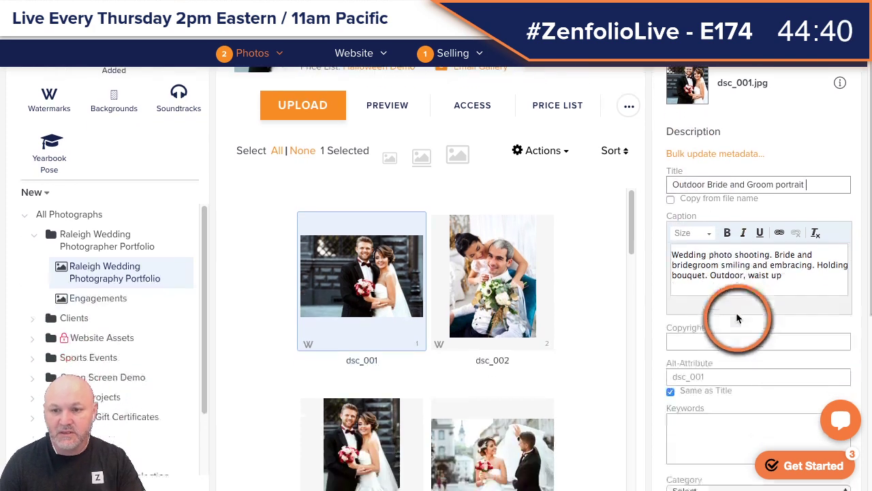
{"action": "scroll", "coordinate": [754, 251], "scroll_direction": "down", "scroll_amount": 1}
{"action": "left_click", "coordinate": [728, 309]}
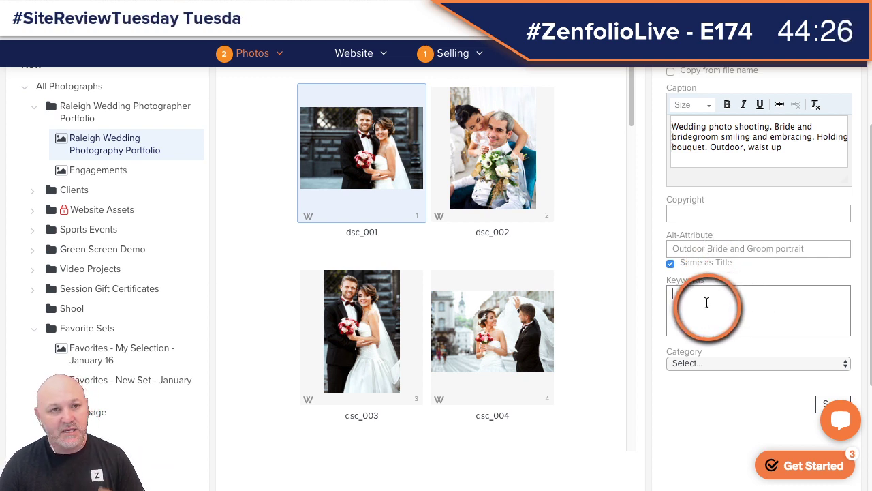
{"action": "scroll", "coordinate": [707, 302], "scroll_direction": "down", "scroll_amount": 1}
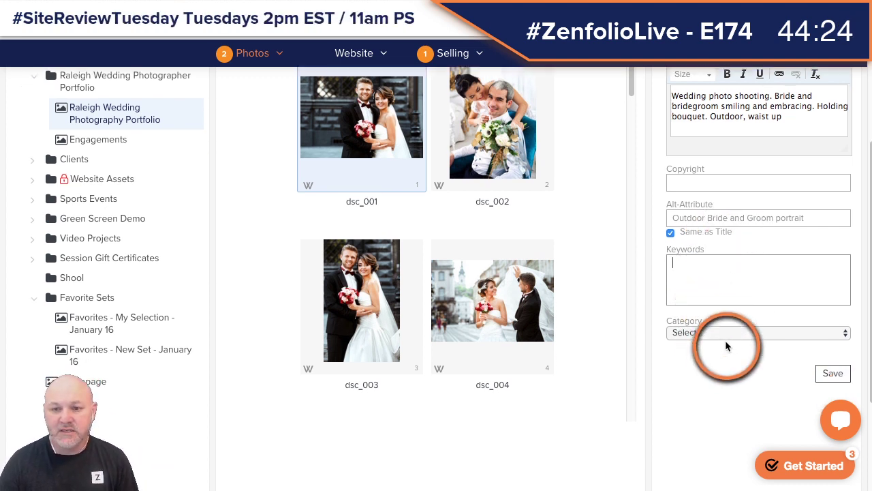
{"action": "left_click", "coordinate": [845, 374]}
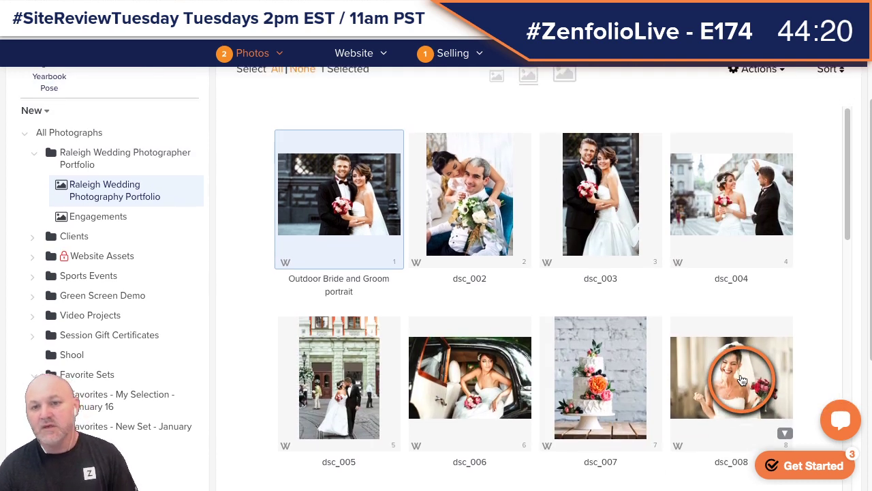
Add dsc_003, dsc_006 and dsc_008 to the photo selection, open the shared details of all four, and save them
{"action": "scroll", "coordinate": [741, 379], "scroll_direction": "up", "scroll_amount": 1}
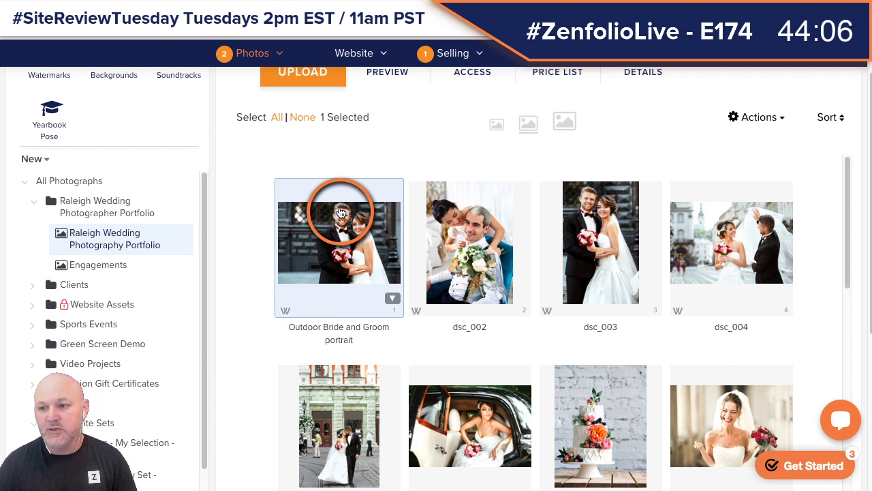
{"action": "left_click", "coordinate": [578, 216]}
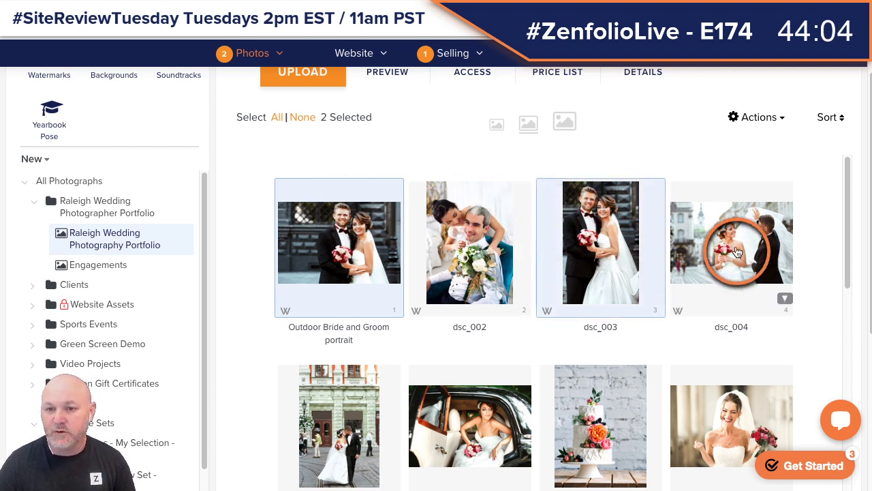
{"action": "left_click", "coordinate": [517, 380]}
{"action": "left_click", "coordinate": [734, 397]}
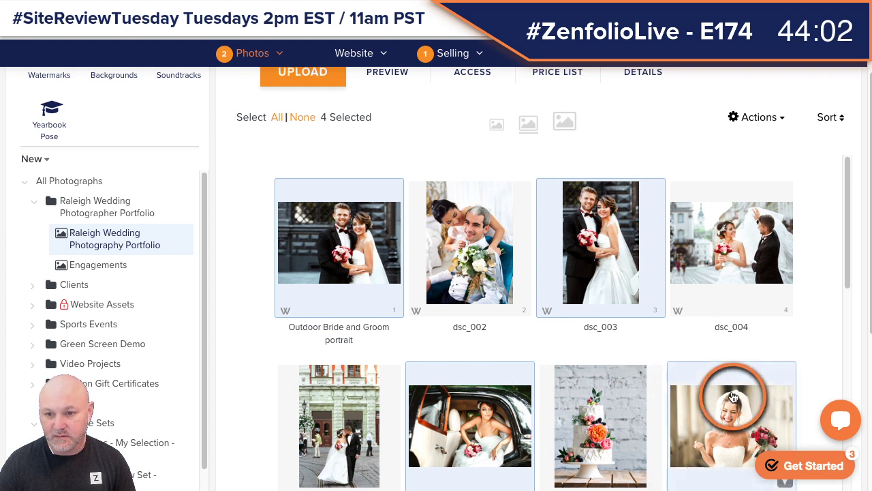
{"action": "scroll", "coordinate": [625, 374], "scroll_direction": "up", "scroll_amount": 1}
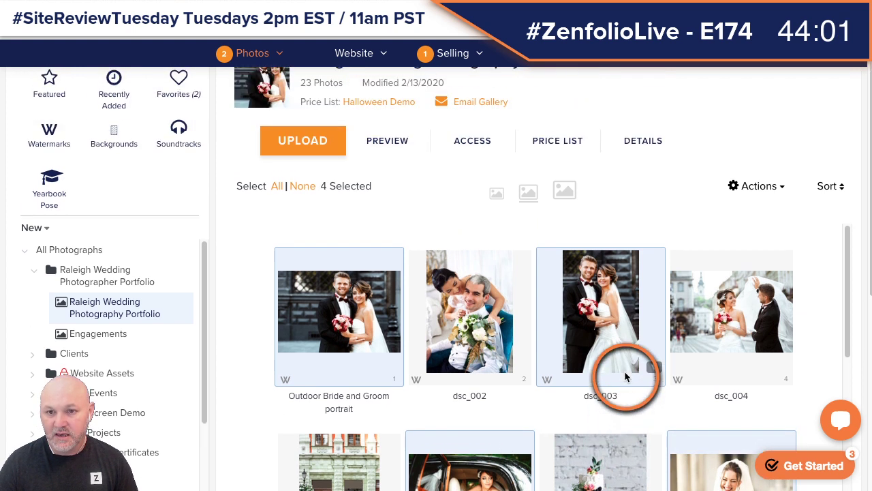
{"action": "left_click", "coordinate": [658, 147]}
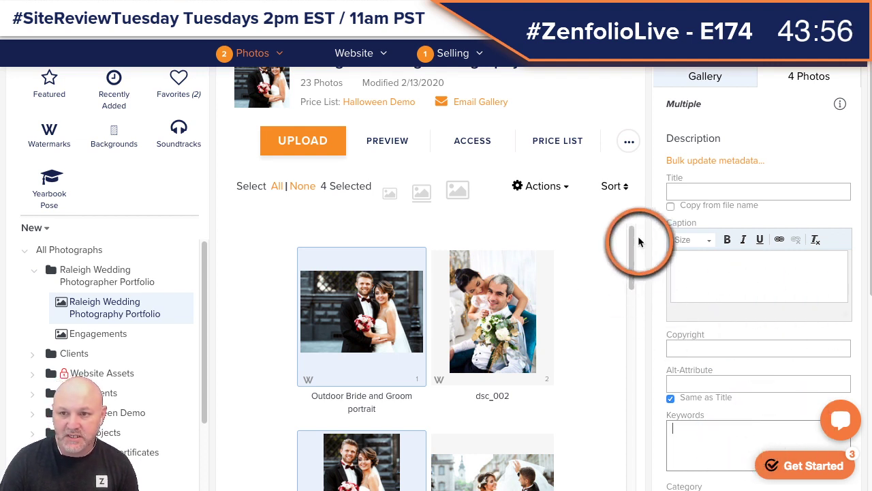
{"action": "scroll", "coordinate": [773, 279], "scroll_direction": "up", "scroll_amount": 1}
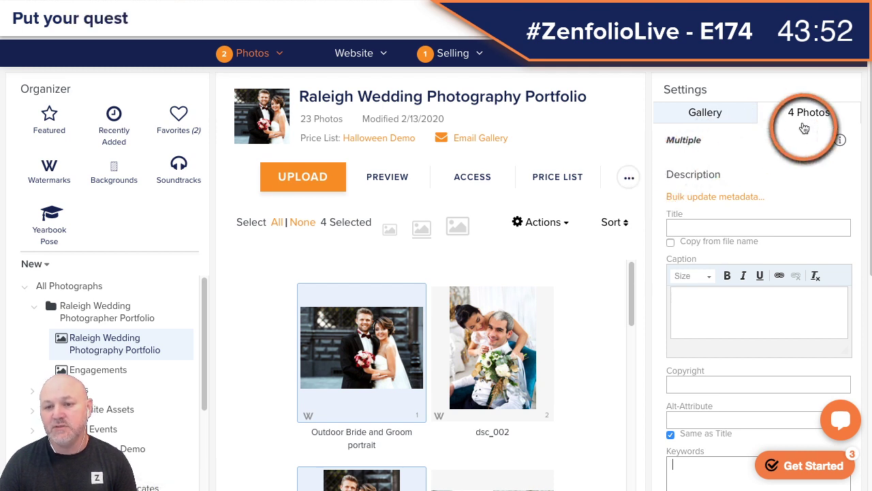
{"action": "scroll", "coordinate": [769, 240], "scroll_direction": "down", "scroll_amount": 3}
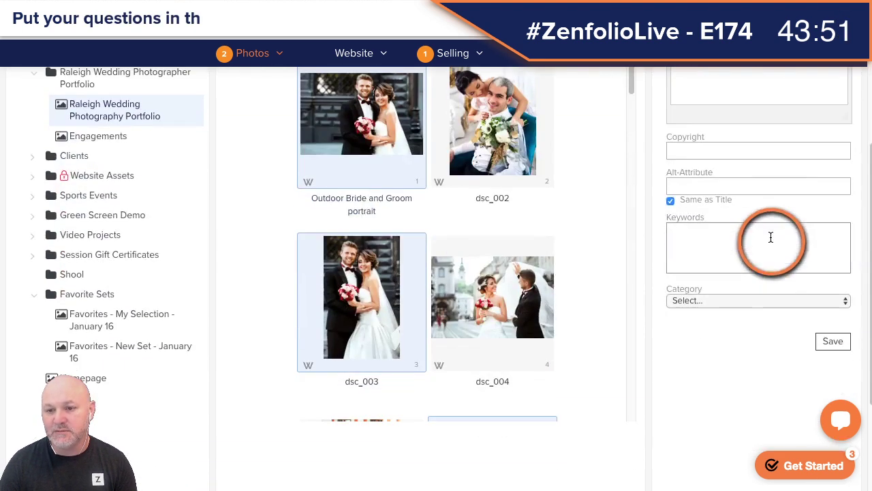
{"action": "left_click", "coordinate": [823, 343]}
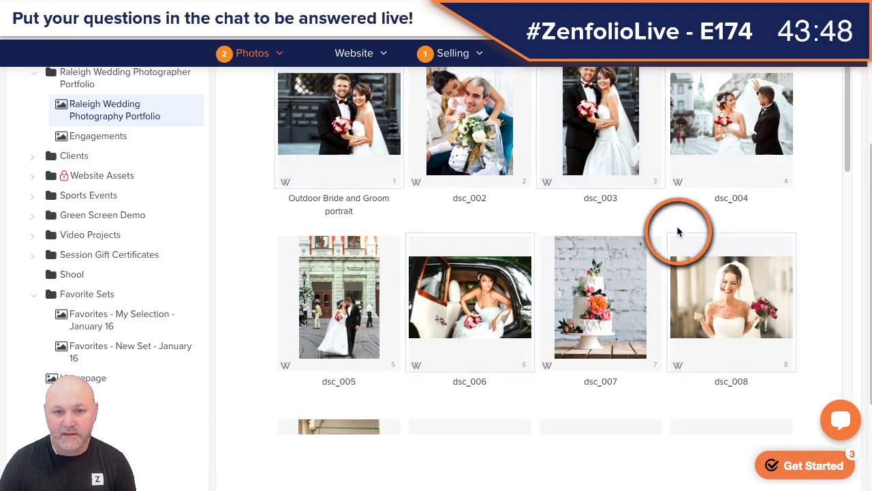
Open the Raleigh Wedding Photography Portfolio gallery preview in a new browser tab and switch to it
{"action": "scroll", "coordinate": [677, 226], "scroll_direction": "up", "scroll_amount": 3}
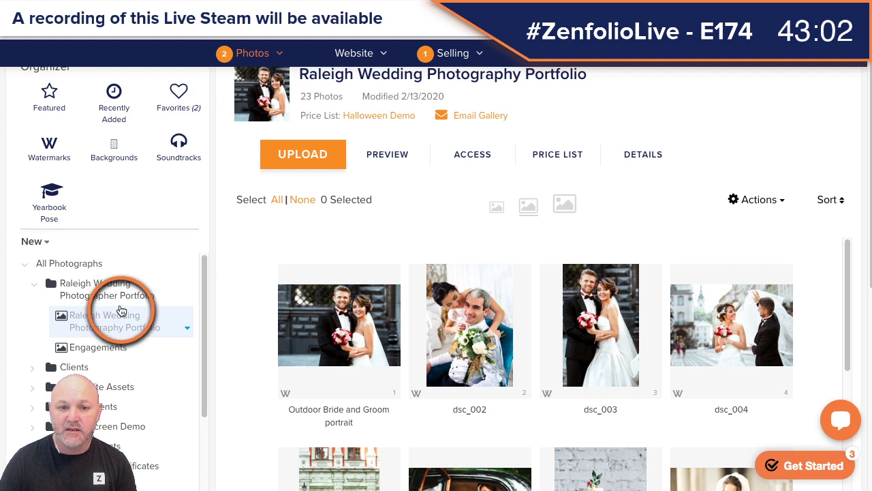
{"action": "right_click", "coordinate": [393, 158]}
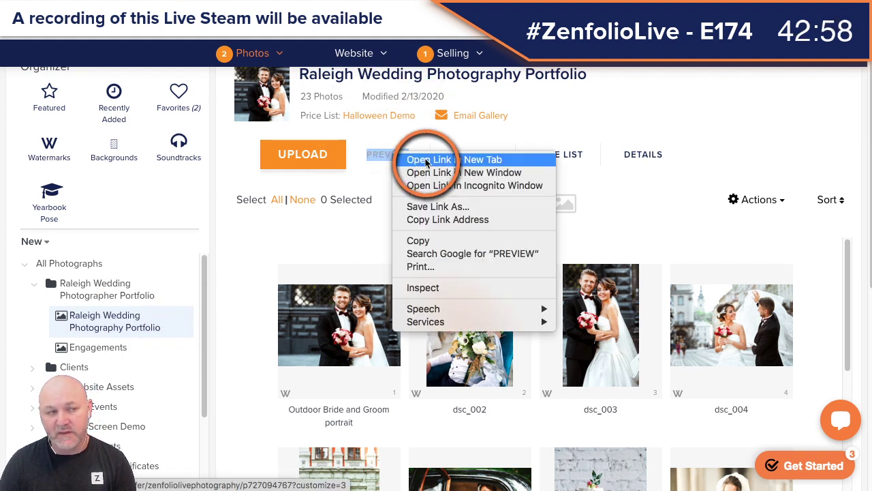
{"action": "left_click", "coordinate": [426, 160]}
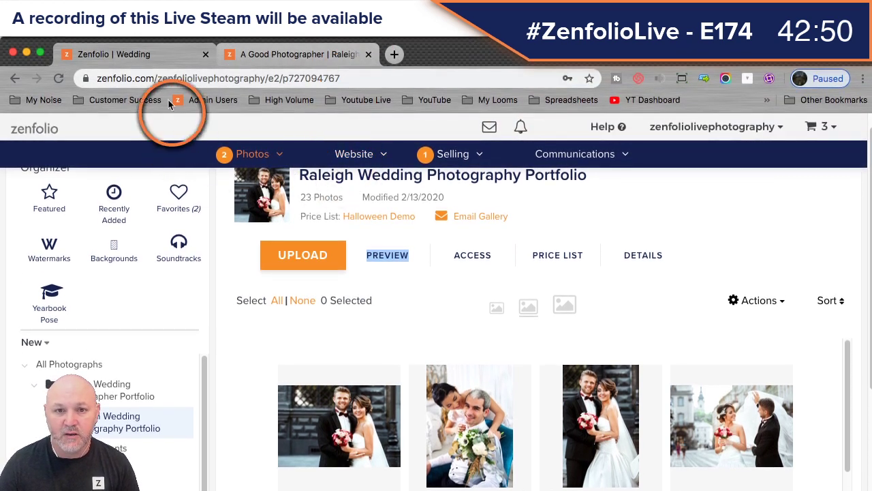
{"action": "left_click", "coordinate": [257, 60]}
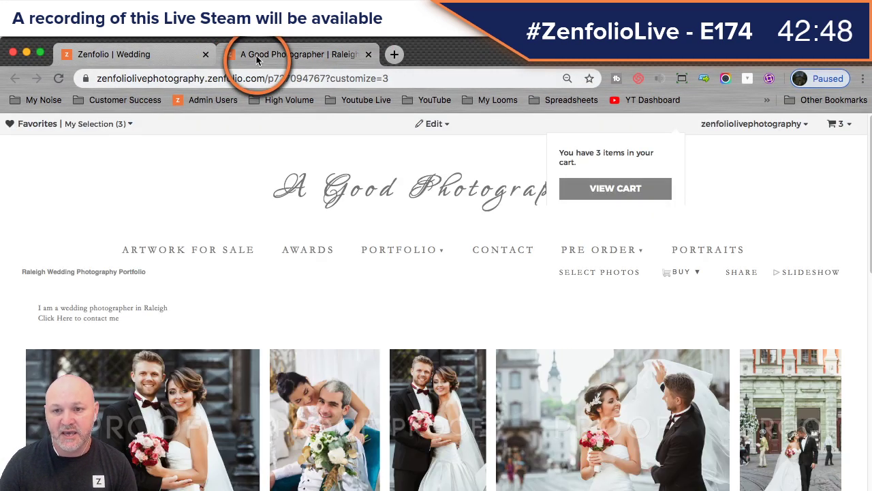
Open the gallery page in the website customization mode and dismiss the introductory notice
{"action": "left_click", "coordinate": [433, 123]}
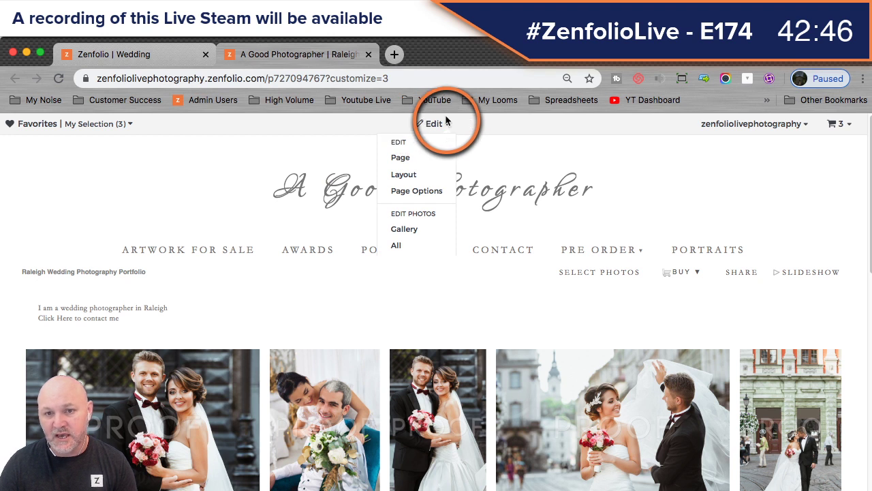
{"action": "left_click", "coordinate": [408, 158]}
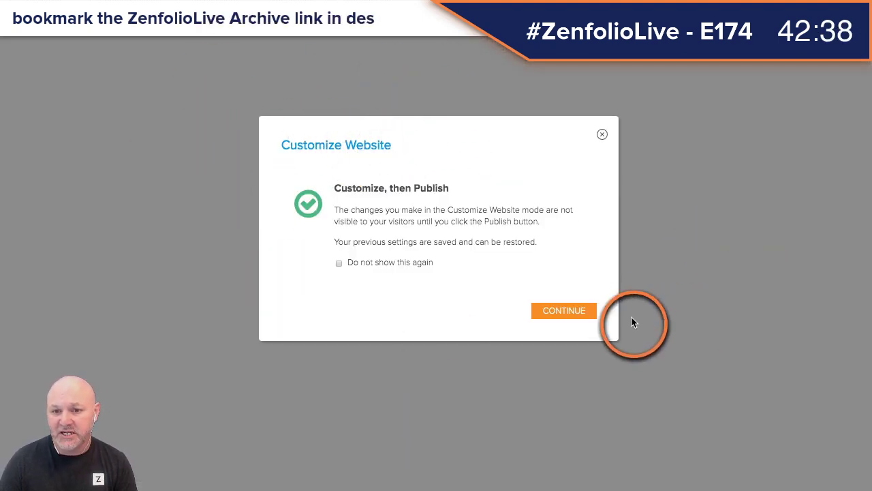
{"action": "left_click", "coordinate": [591, 308]}
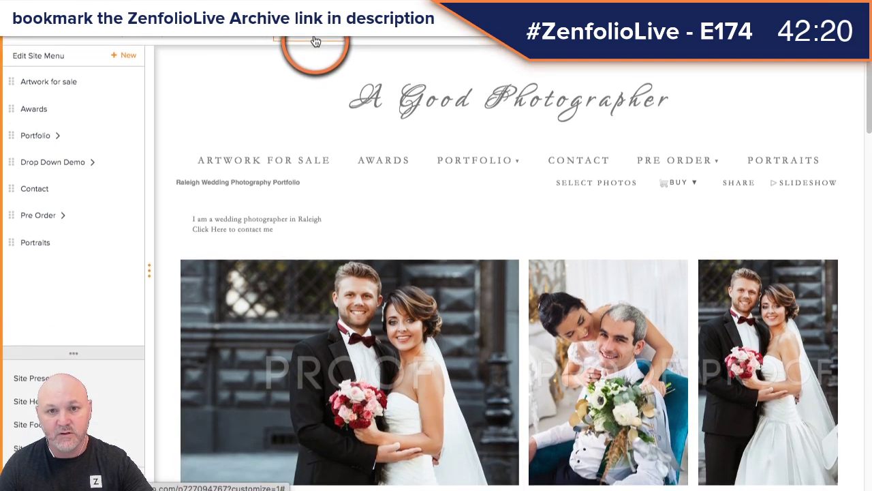
{"action": "mouse_move", "coordinate": [679, 180]}
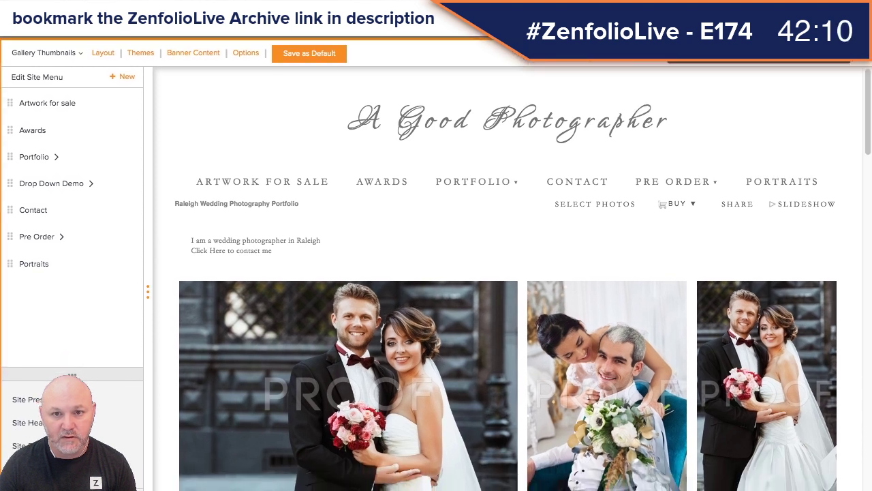
{"action": "left_click", "coordinate": [849, 148]}
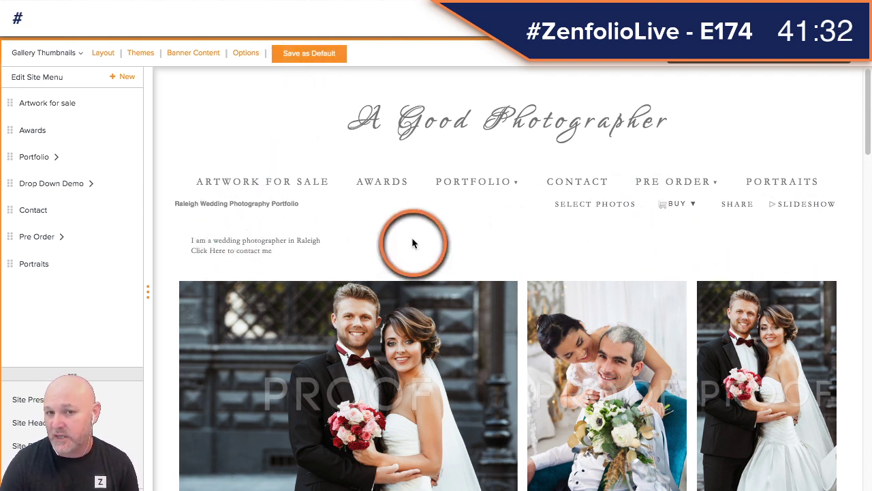
Open the gallery's page options and set the caption alignment to Center in the page elements
{"action": "left_click", "coordinate": [247, 55]}
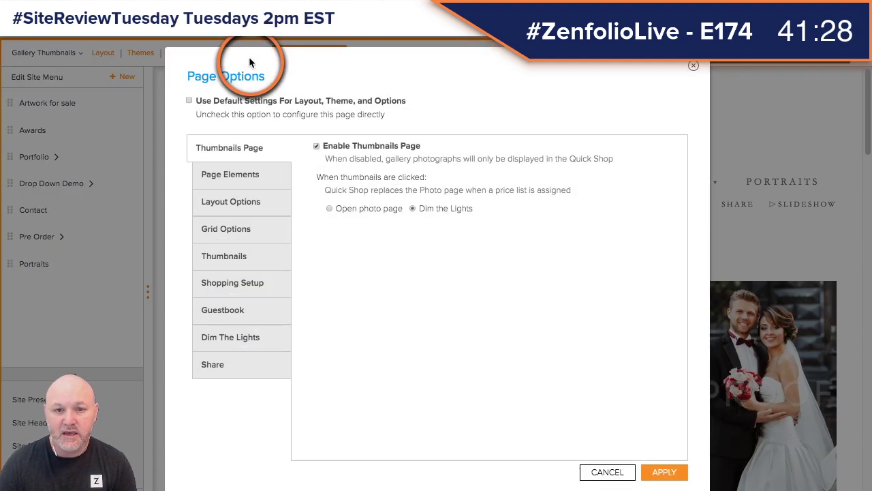
{"action": "left_click", "coordinate": [247, 173]}
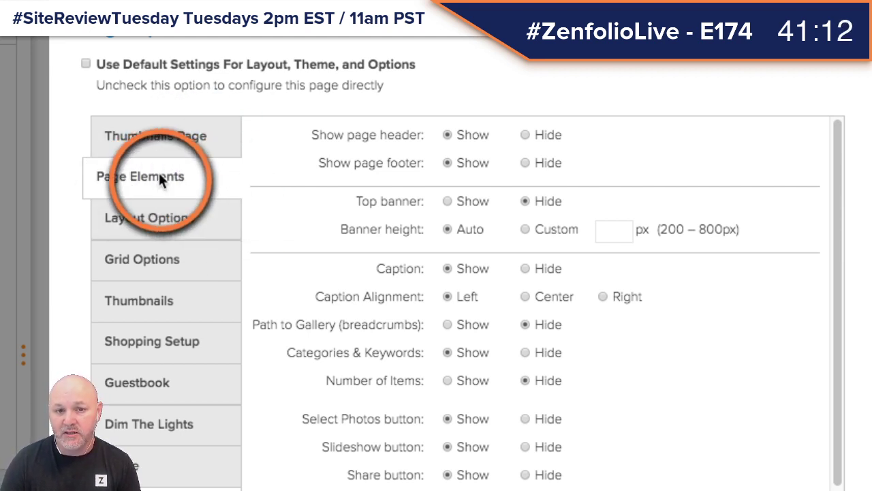
{"action": "scroll", "coordinate": [447, 267], "scroll_direction": "down", "scroll_amount": 5}
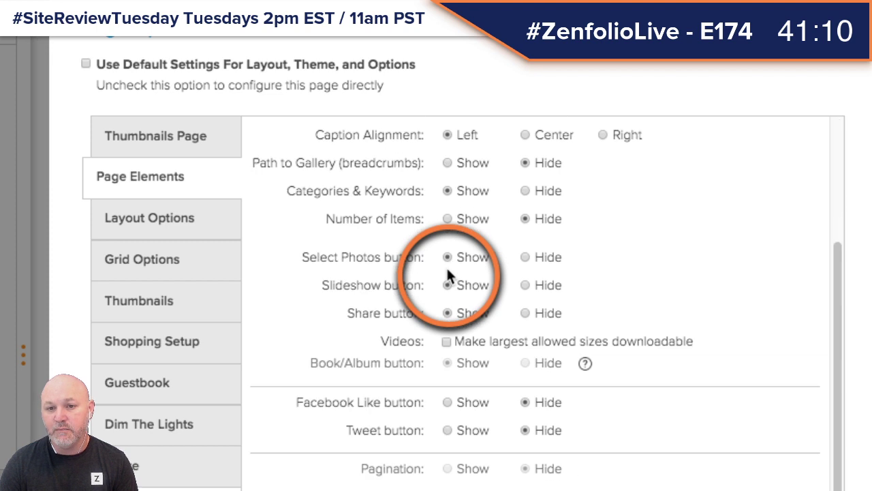
{"action": "scroll", "coordinate": [448, 274], "scroll_direction": "up", "scroll_amount": 3}
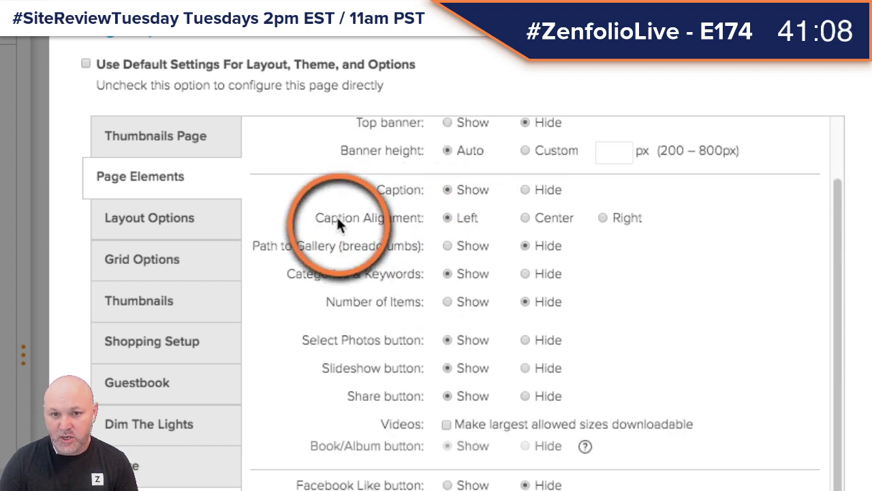
{"action": "left_click", "coordinate": [535, 213]}
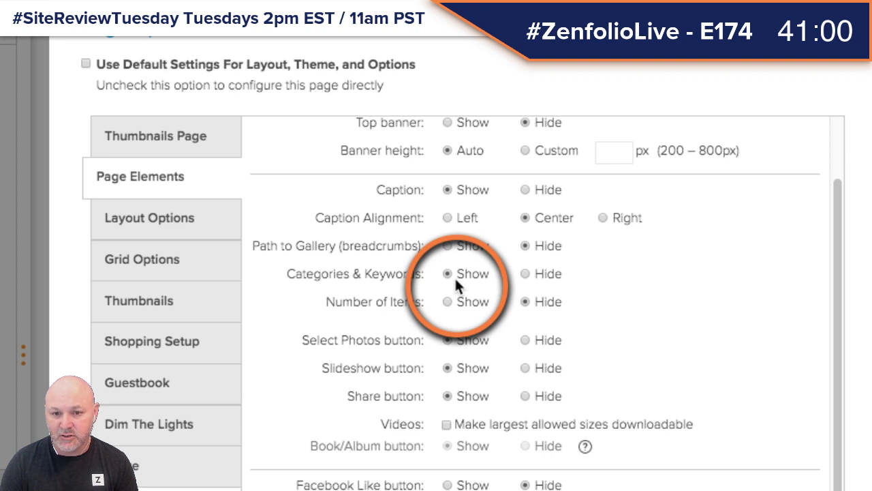
Turn off the Facebook, Twitter and Pinterest icons and hide Add to Favorites for the thumbnails, and apply the page options
{"action": "left_click", "coordinate": [130, 302]}
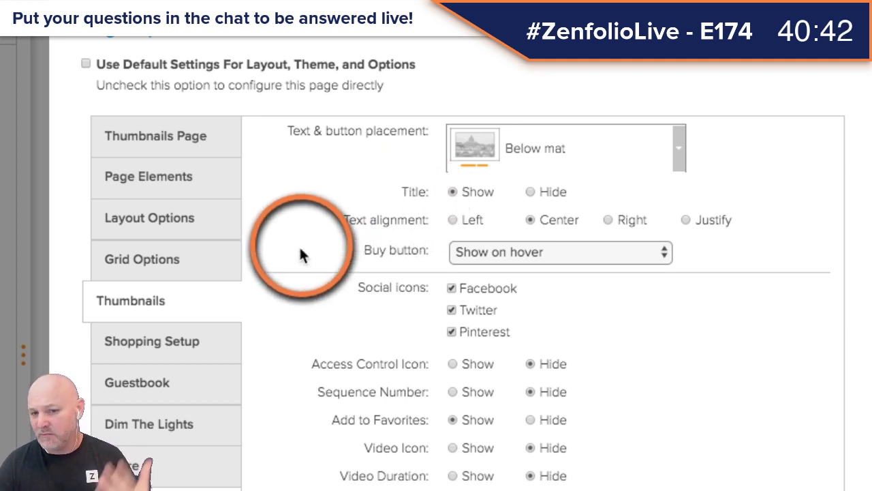
{"action": "left_click", "coordinate": [452, 289]}
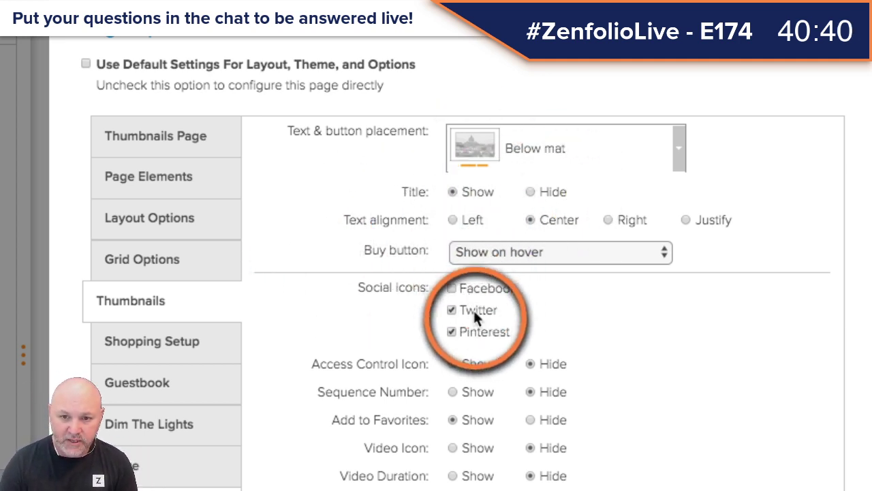
{"action": "left_click", "coordinate": [462, 308]}
{"action": "left_click", "coordinate": [457, 333]}
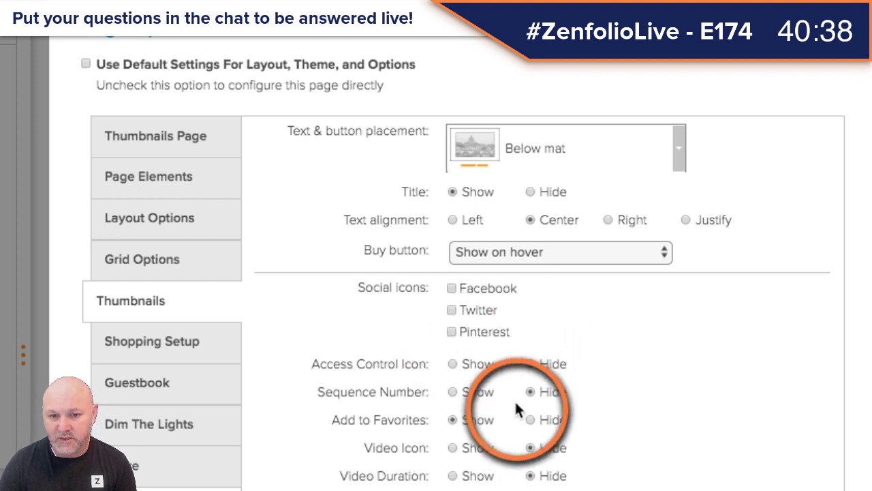
{"action": "left_click", "coordinate": [531, 420]}
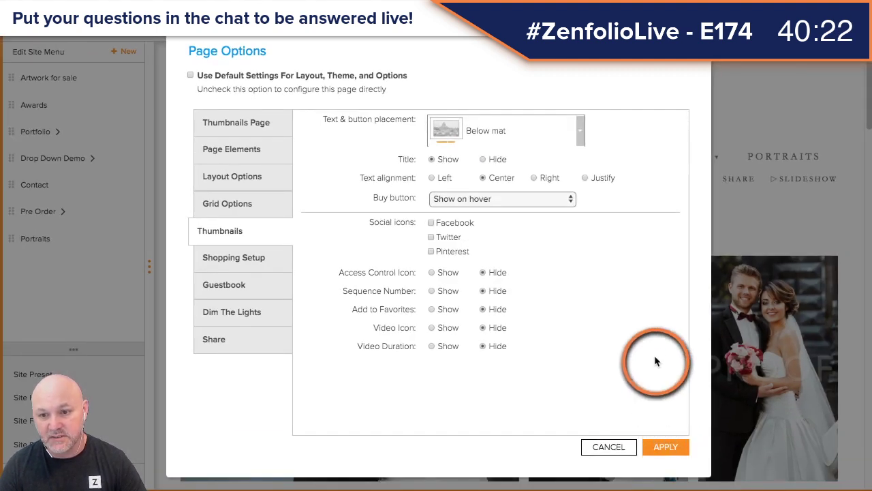
{"action": "left_click", "coordinate": [669, 448]}
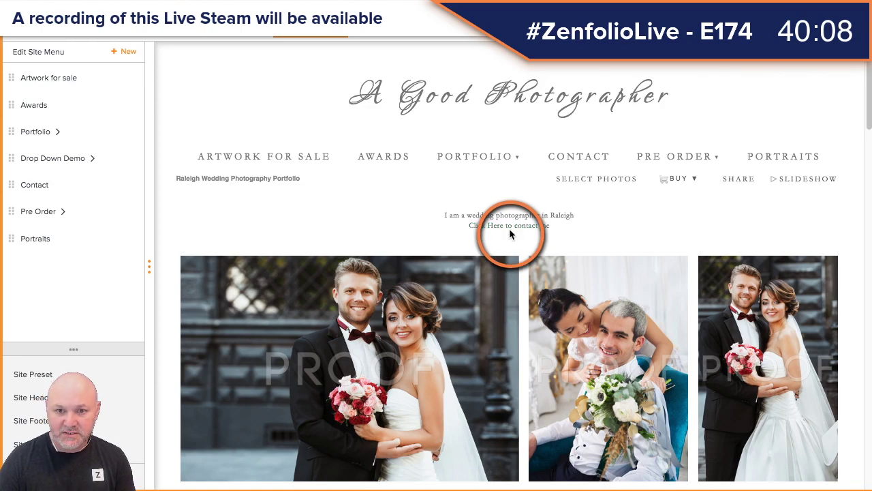
Look through the gallery page down to its end and examine the expanded Categories & Keywords details
{"action": "scroll", "coordinate": [622, 231], "scroll_direction": "down", "scroll_amount": 10}
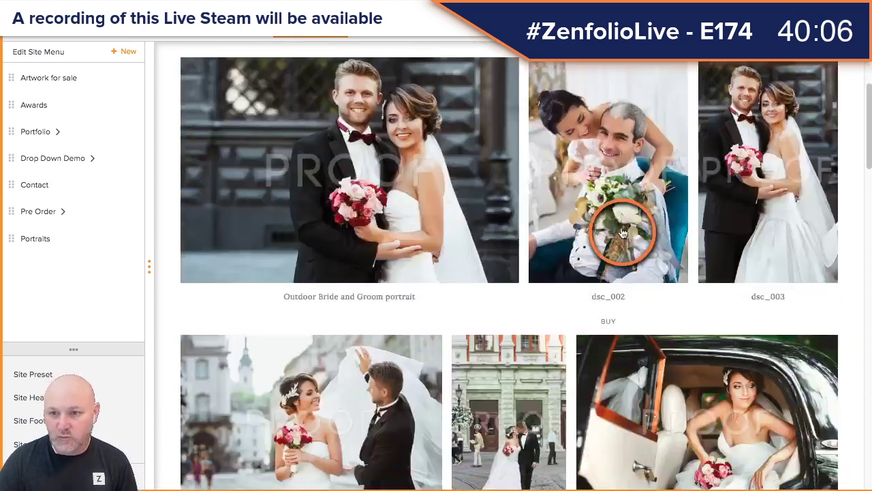
{"action": "scroll", "coordinate": [623, 233], "scroll_direction": "down", "scroll_amount": 10}
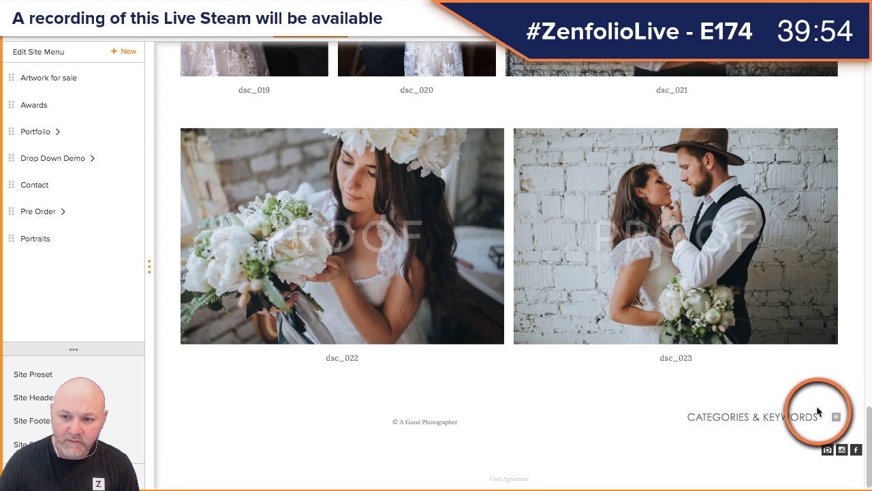
{"action": "left_click", "coordinate": [837, 417]}
{"action": "scroll", "coordinate": [838, 418], "scroll_direction": "down", "scroll_amount": 2}
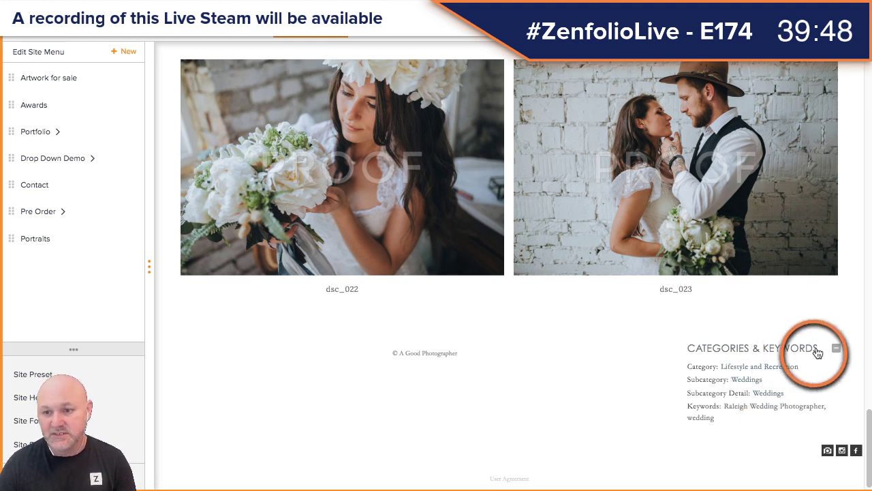
{"action": "left_click", "coordinate": [838, 349]}
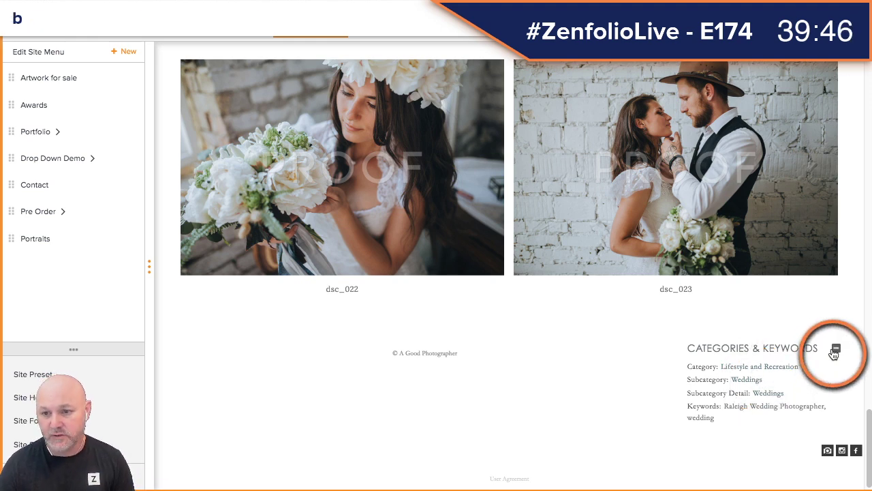
Test the contact link in the gallery caption and return to the gallery page customization
{"action": "scroll", "coordinate": [679, 342], "scroll_direction": "up", "scroll_amount": 20}
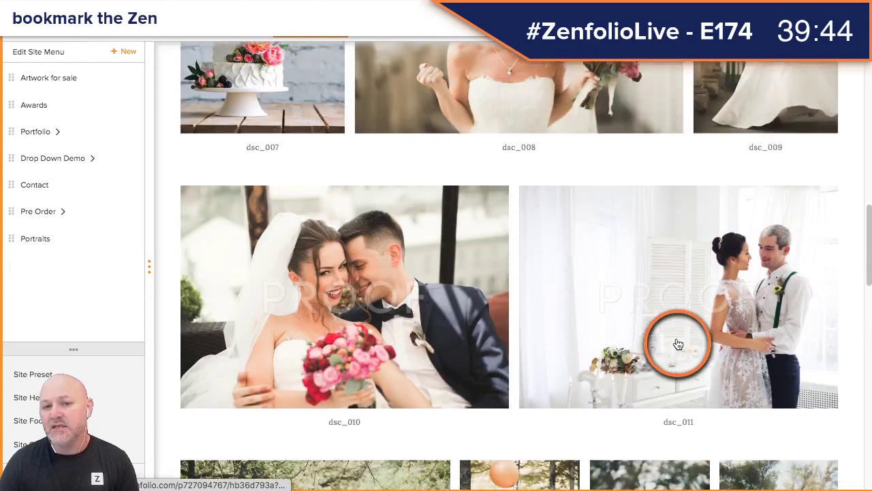
{"action": "scroll", "coordinate": [677, 348], "scroll_direction": "up", "scroll_amount": 4}
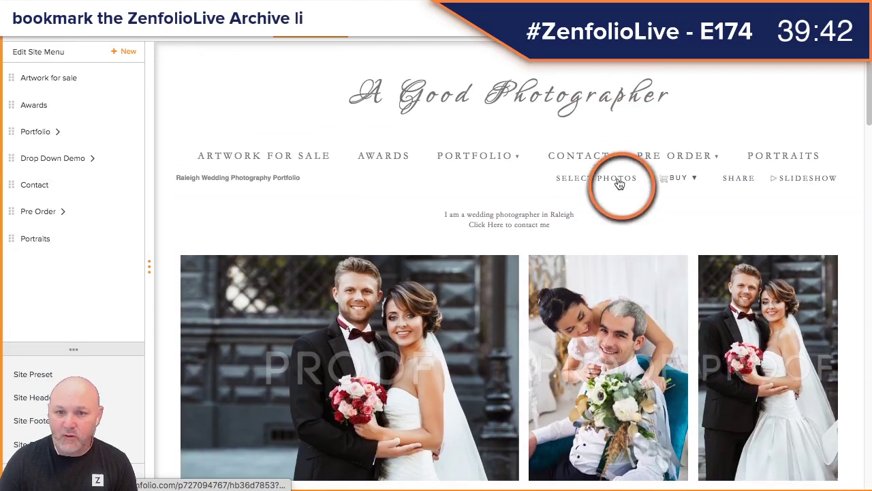
{"action": "left_click", "coordinate": [517, 226]}
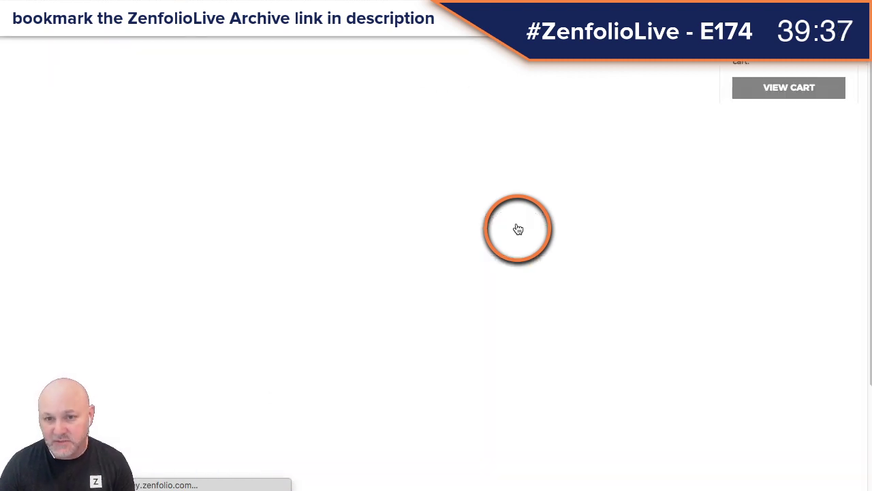
{"action": "left_click", "coordinate": [397, 244]}
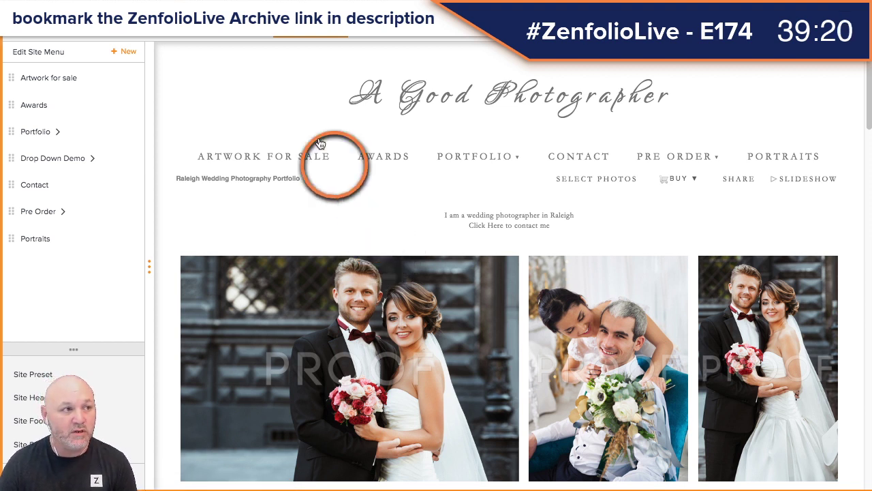
Reopen the page options, view the Thumbnails Page settings, and apply them as they are
{"action": "left_click", "coordinate": [242, 43]}
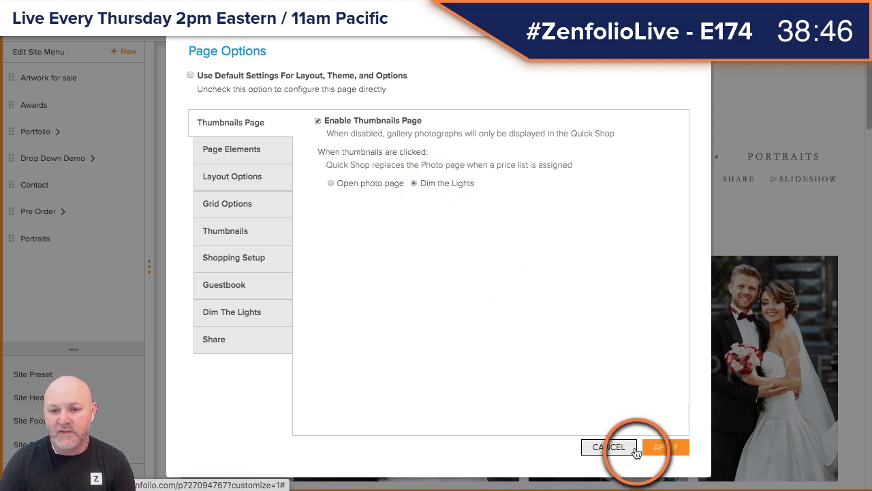
{"action": "left_click", "coordinate": [664, 448]}
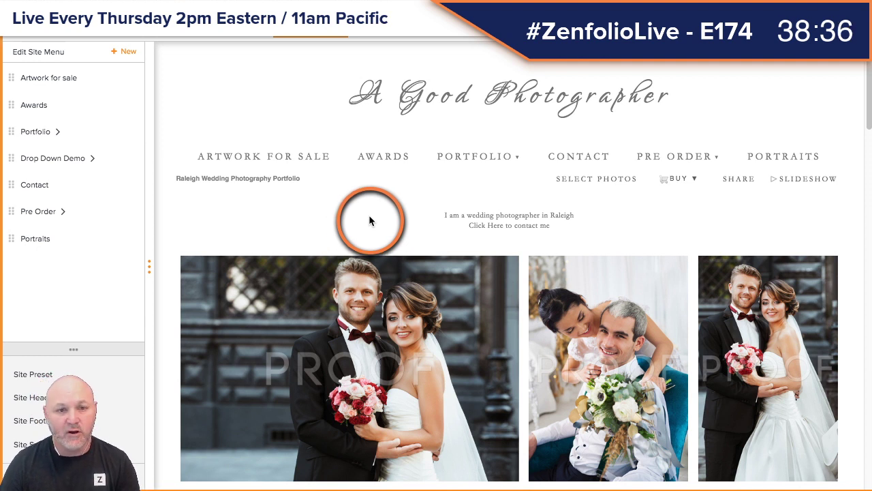
{"action": "left_click", "coordinate": [247, 20]}
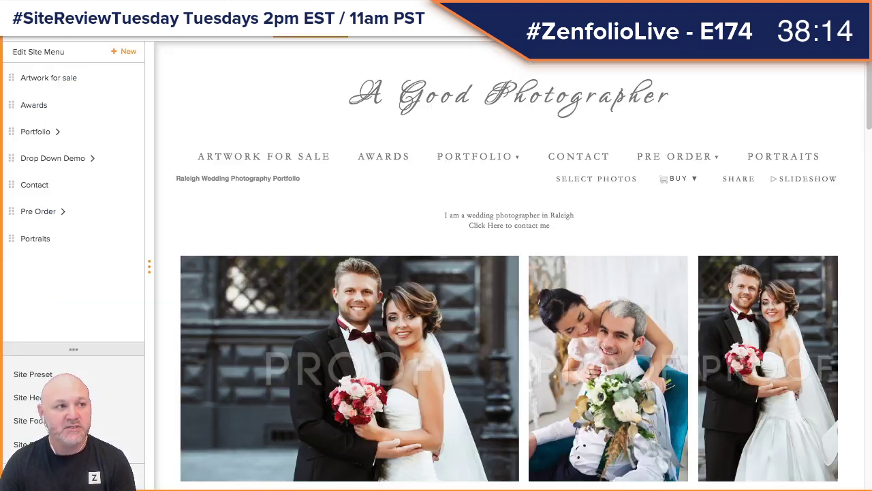
Examine the link settings of the Portraits item in the site menu and close them without updating
{"action": "mouse_move", "coordinate": [498, 159]}
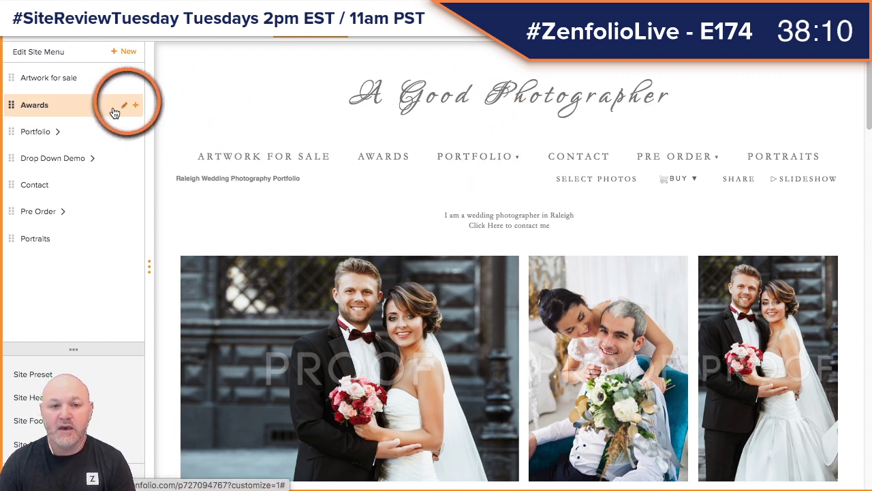
{"action": "mouse_move", "coordinate": [120, 238]}
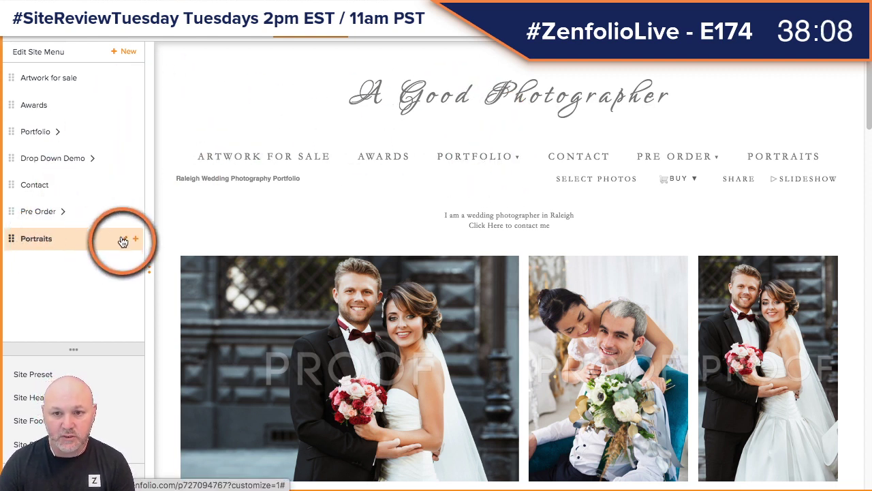
{"action": "left_click", "coordinate": [123, 240]}
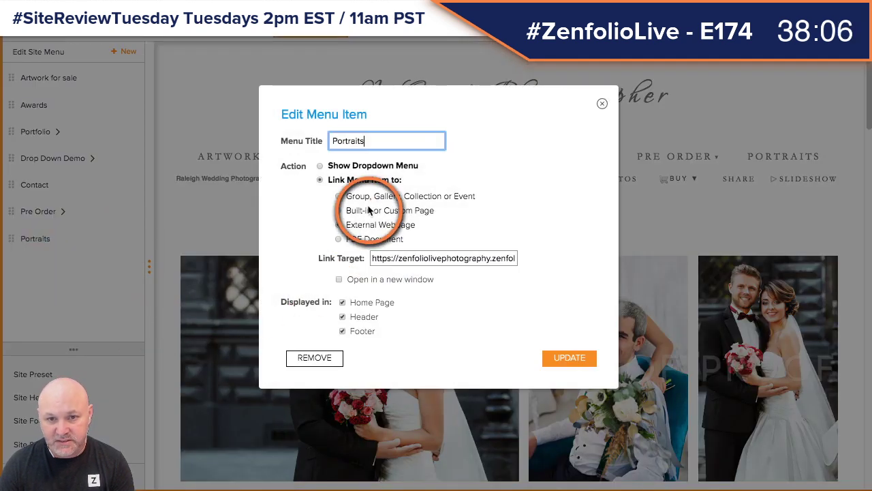
{"action": "left_click", "coordinate": [348, 176]}
{"action": "left_click", "coordinate": [484, 166]}
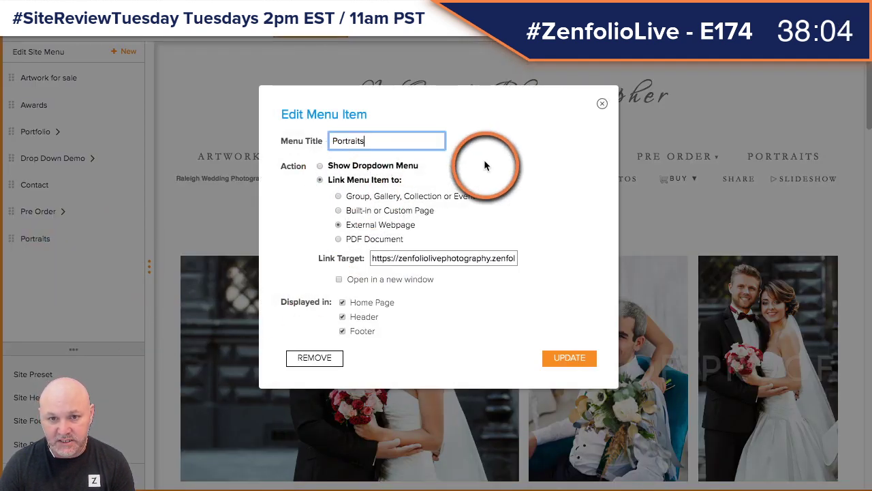
{"action": "left_click", "coordinate": [602, 104]}
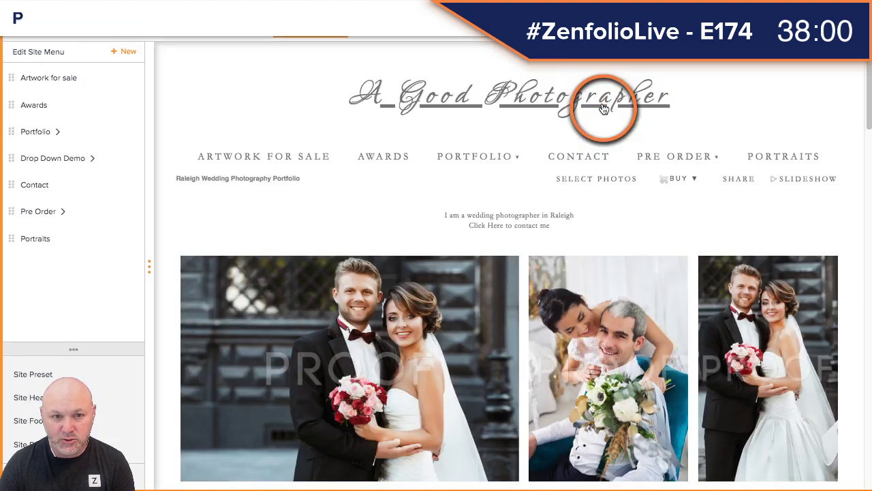
Change the Portfolio menu item from a dropdown to a link to the Raleigh Wedding Photographer Portfolio group and update it
{"action": "left_click", "coordinate": [124, 133]}
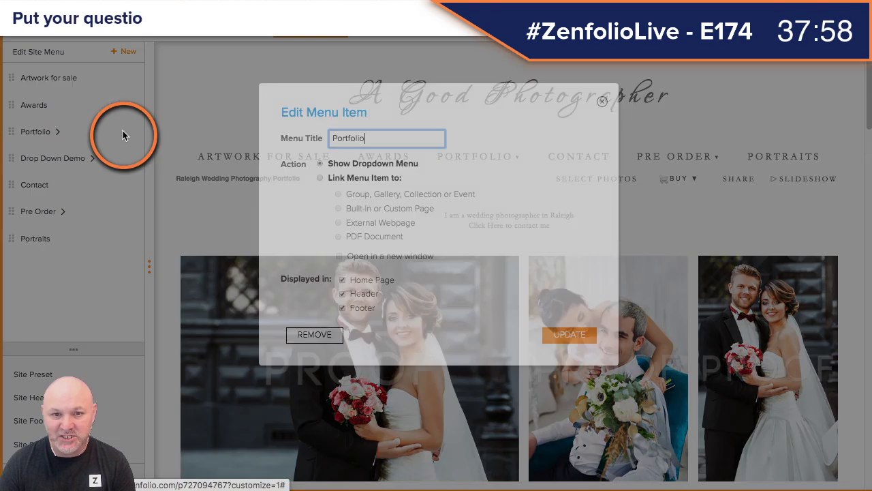
{"action": "left_click", "coordinate": [321, 177]}
{"action": "left_click", "coordinate": [536, 274]}
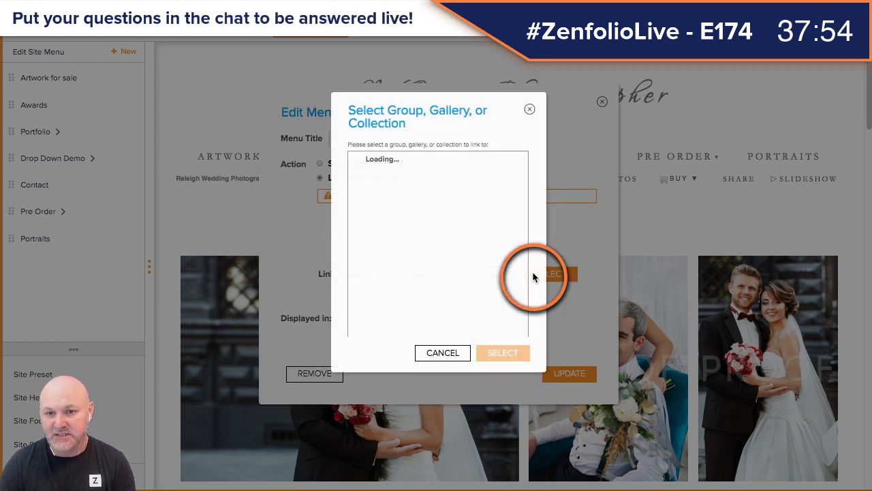
{"action": "left_click", "coordinate": [379, 175]}
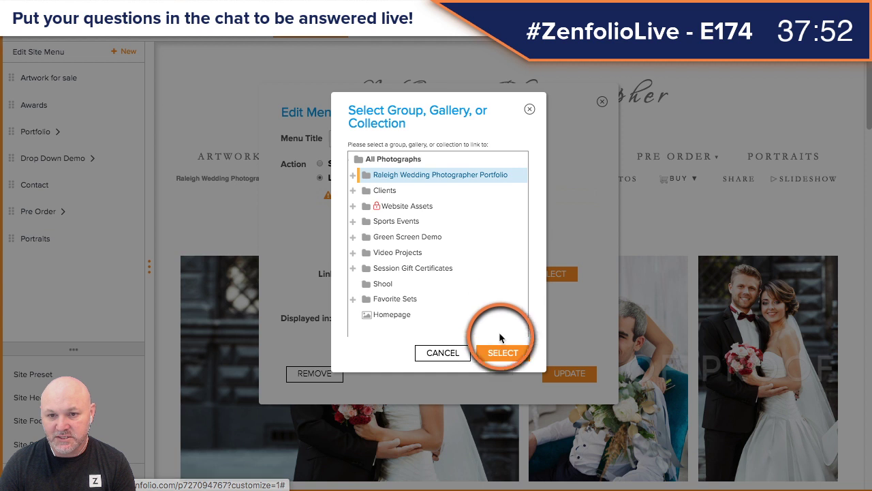
{"action": "left_click", "coordinate": [501, 353]}
{"action": "left_click", "coordinate": [566, 374]}
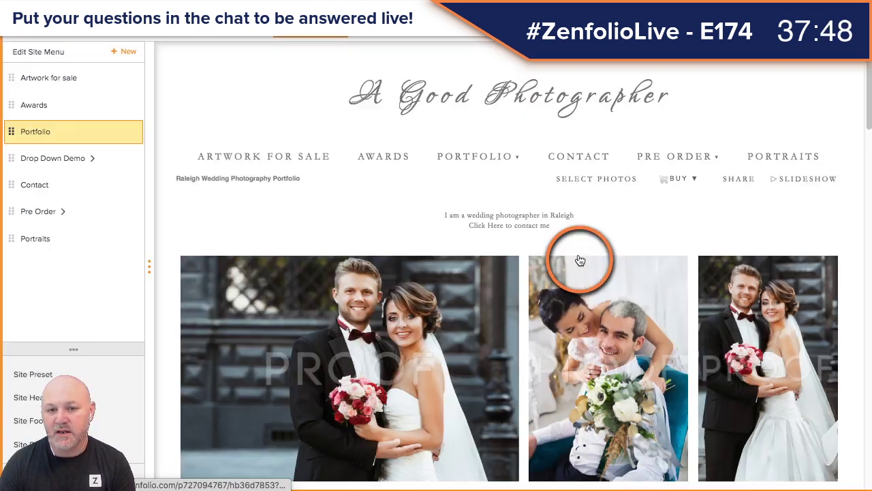
Reload the preview and test the Portfolio menu link by visiting the Engagements gallery and the Raleigh Wedding Photography Portfolio gallery
{"action": "left_click", "coordinate": [590, 253]}
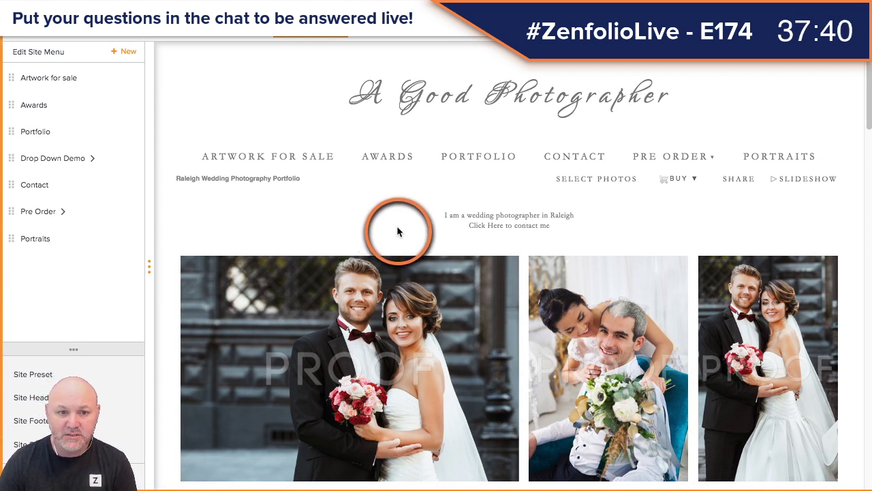
{"action": "left_click", "coordinate": [457, 159]}
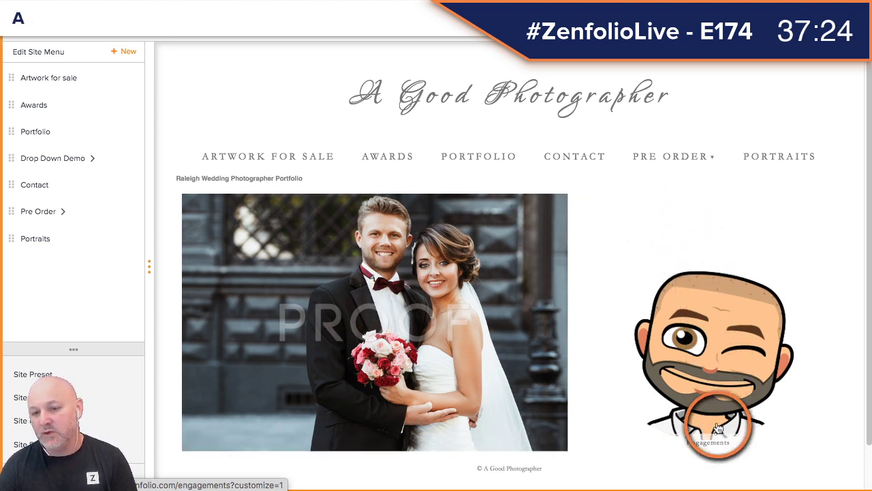
{"action": "left_click", "coordinate": [724, 336]}
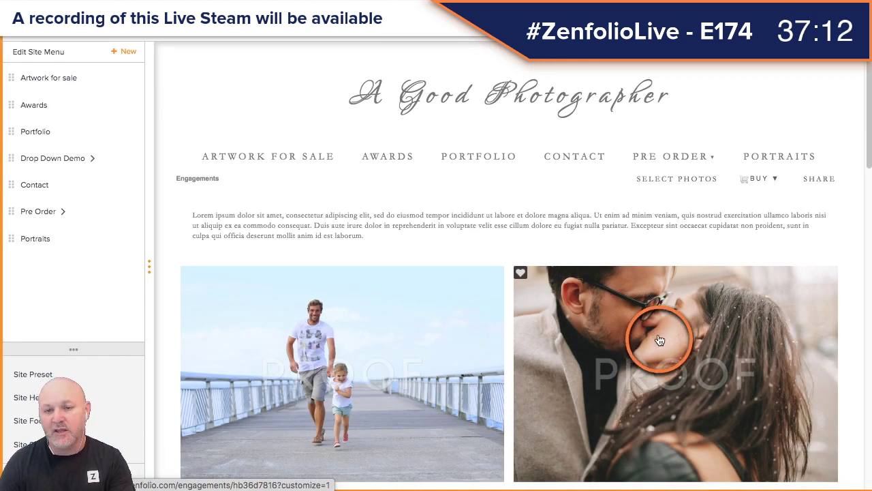
{"action": "left_click", "coordinate": [497, 166]}
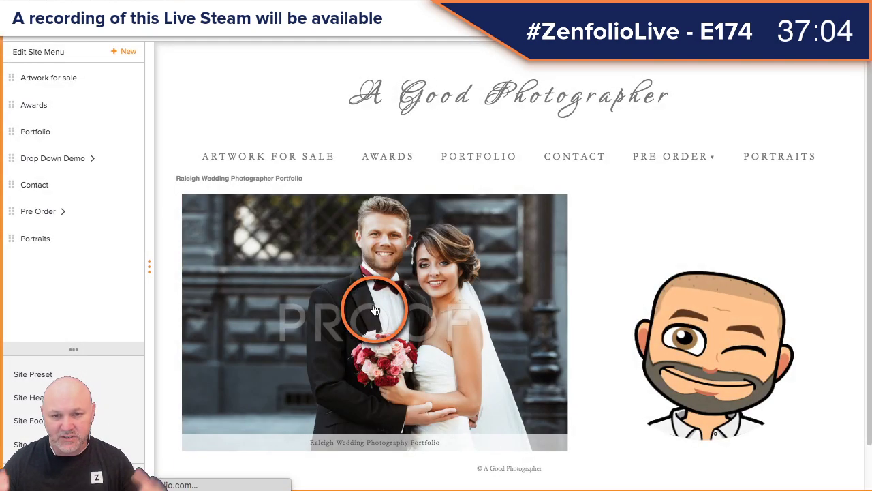
{"action": "left_click", "coordinate": [375, 311]}
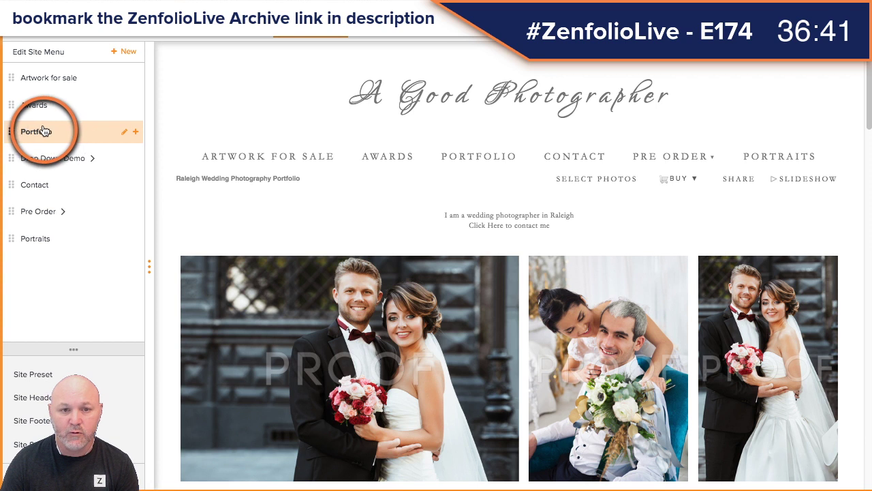
Change the Portfolio menu item's action to Show Dropdown Menu and update it
{"action": "left_click", "coordinate": [125, 132]}
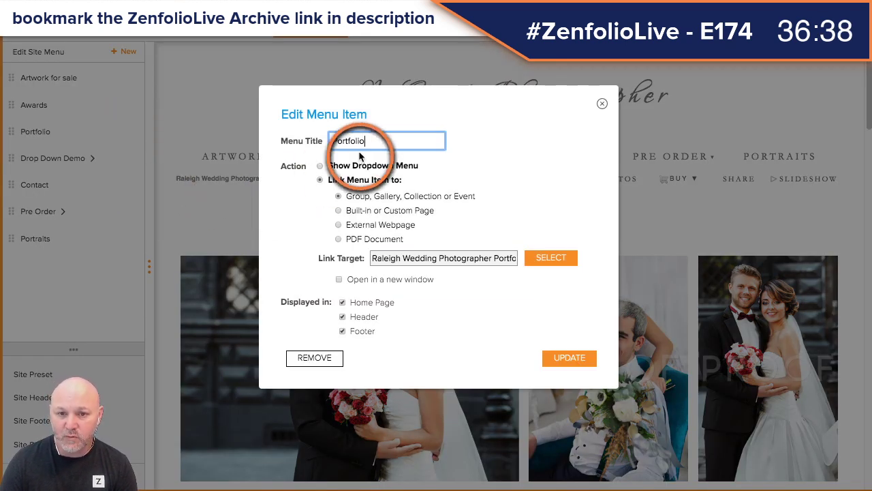
{"action": "left_click", "coordinate": [332, 172]}
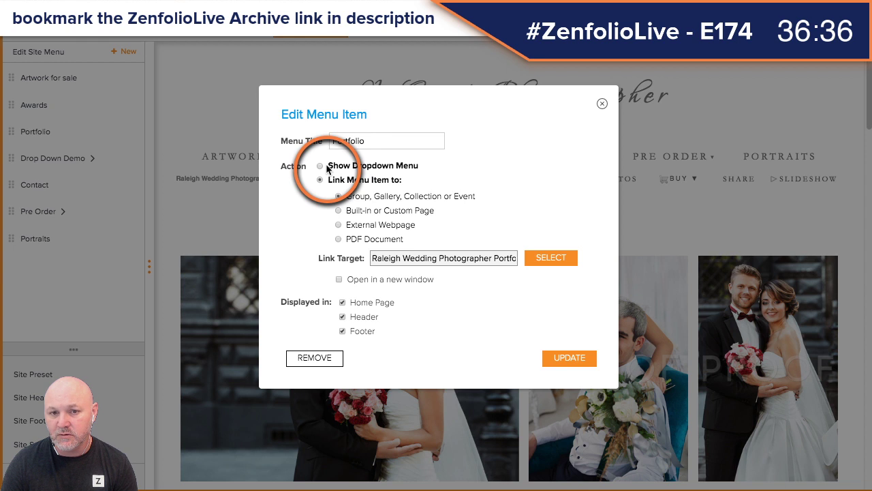
{"action": "left_click", "coordinate": [320, 166]}
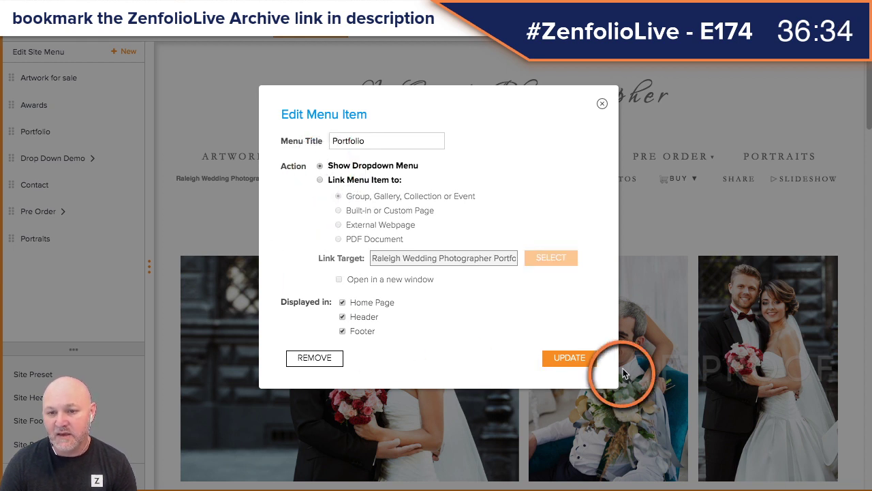
{"action": "left_click", "coordinate": [584, 362]}
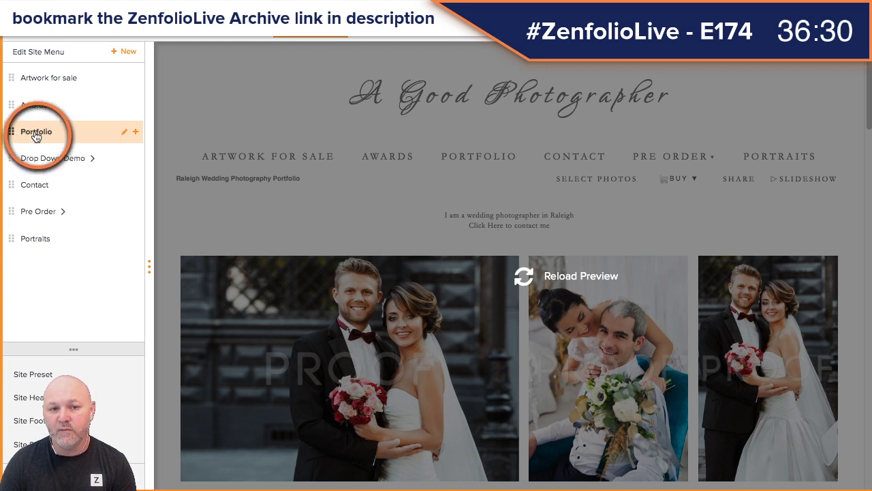
Add a Wedding Portfolio sub-item under Portfolio, linked to the Raleigh Wedding Photography Portfolio gallery, and update it
{"action": "left_click", "coordinate": [136, 134]}
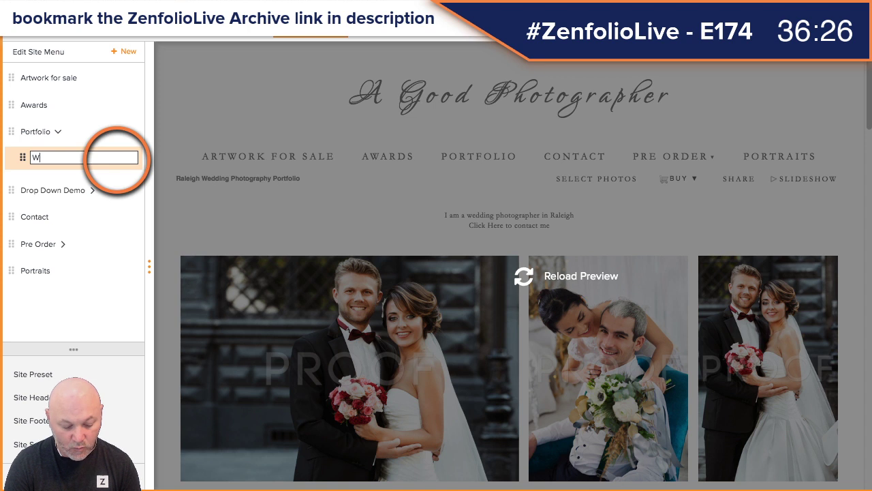
{"action": "type", "text": "Wedding P"}
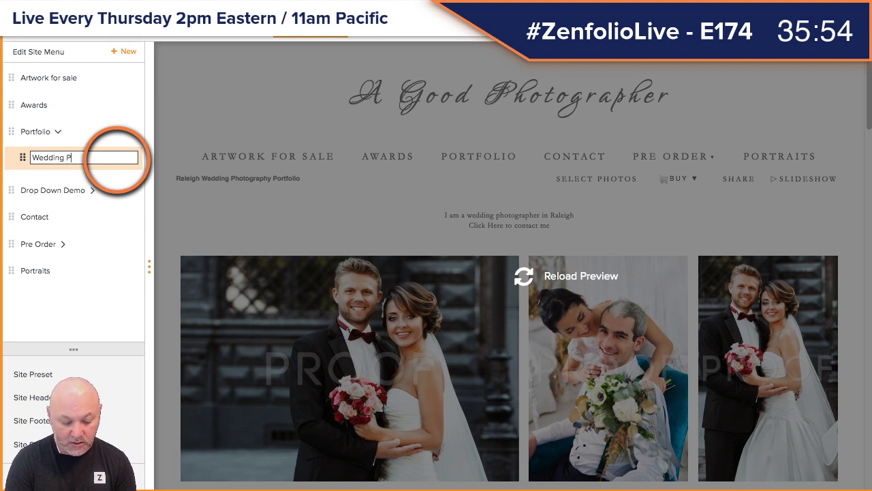
{"action": "type", "text": "ortfolio"}
{"action": "key", "text": "Return"}
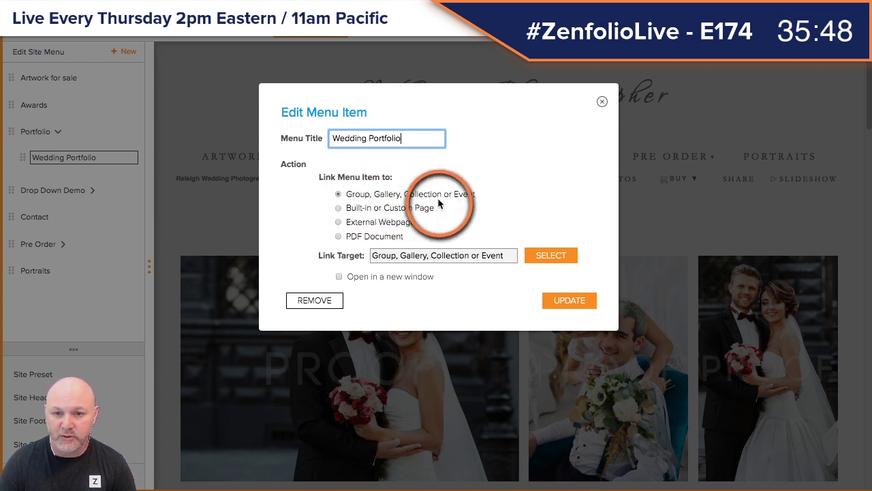
{"action": "left_click", "coordinate": [559, 255]}
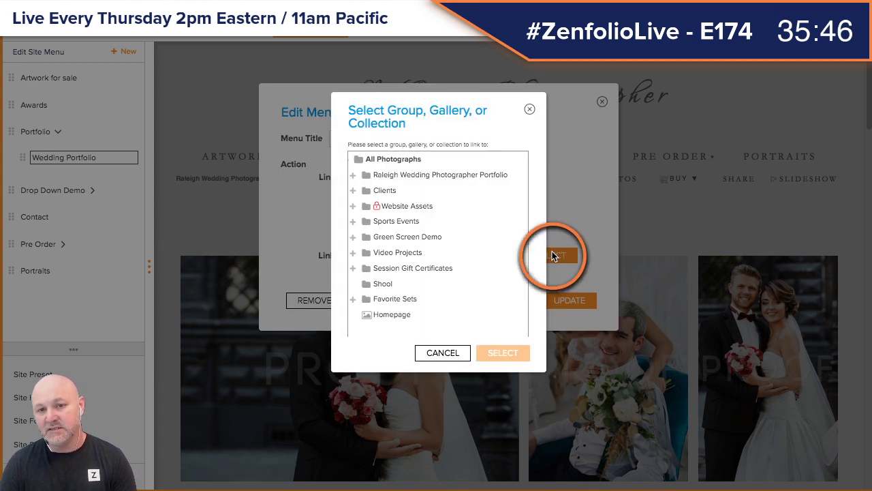
{"action": "left_click", "coordinate": [362, 178]}
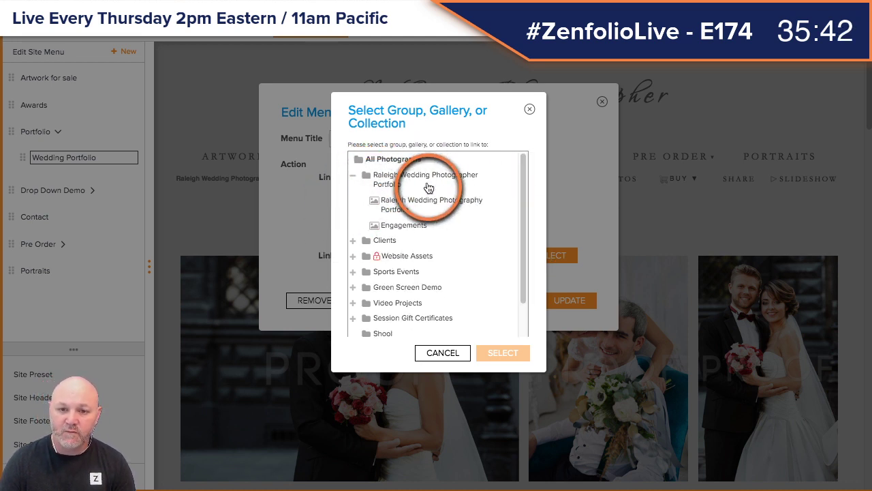
{"action": "left_click", "coordinate": [415, 206]}
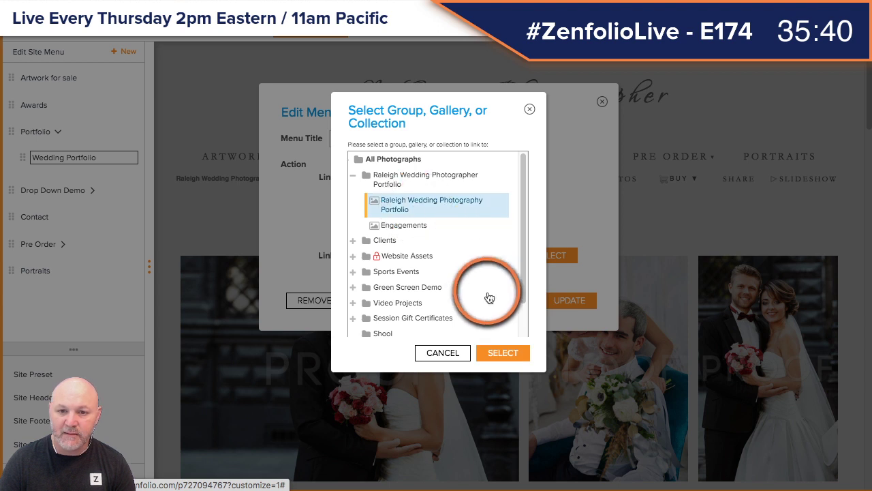
{"action": "left_click", "coordinate": [501, 353]}
{"action": "left_click", "coordinate": [573, 307]}
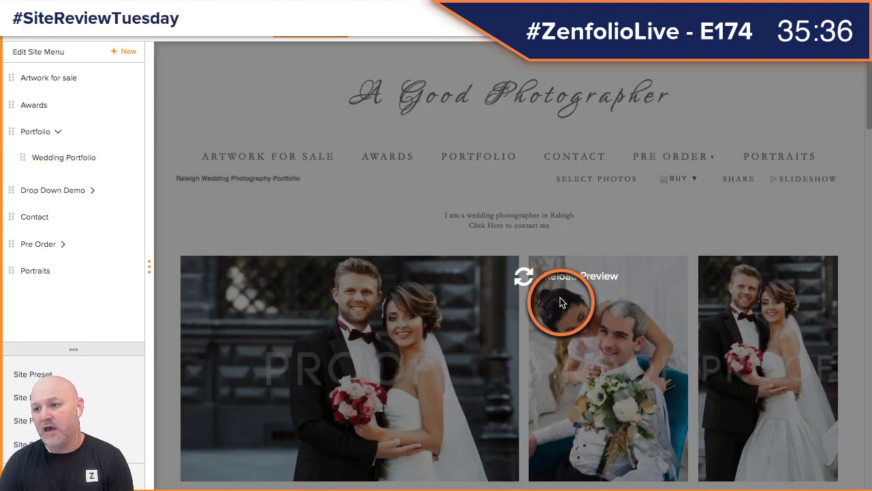
Add an Engagements sub-item under Portfolio, linked to the Engagements gallery, and update it
{"action": "mouse_move", "coordinate": [122, 136]}
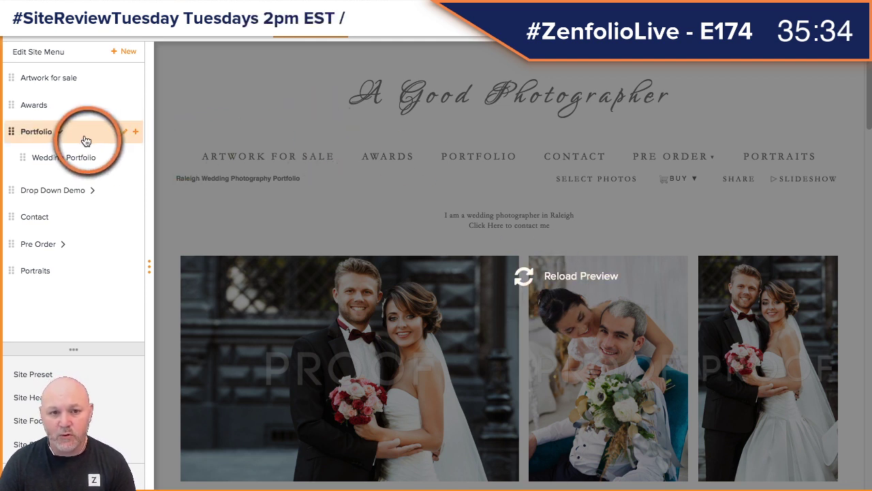
{"action": "left_click", "coordinate": [137, 133]}
{"action": "type", "text": "E"}
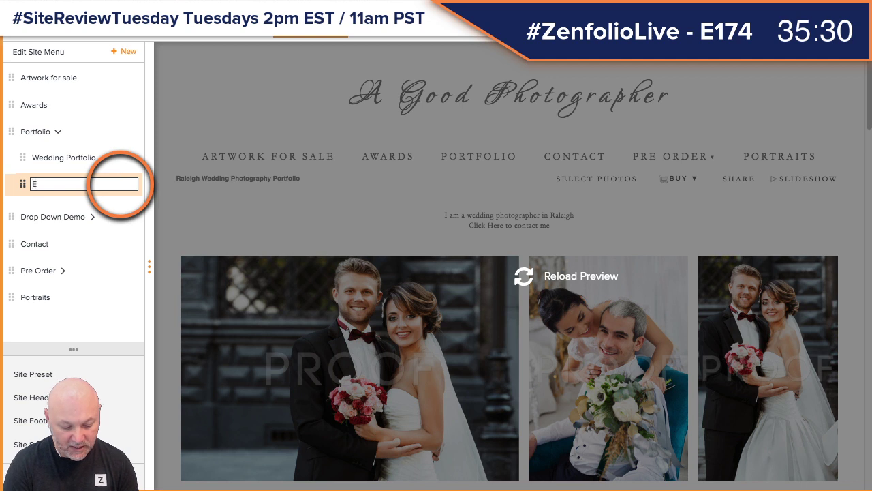
{"action": "type", "text": "ngagements"}
{"action": "key", "text": "Return"}
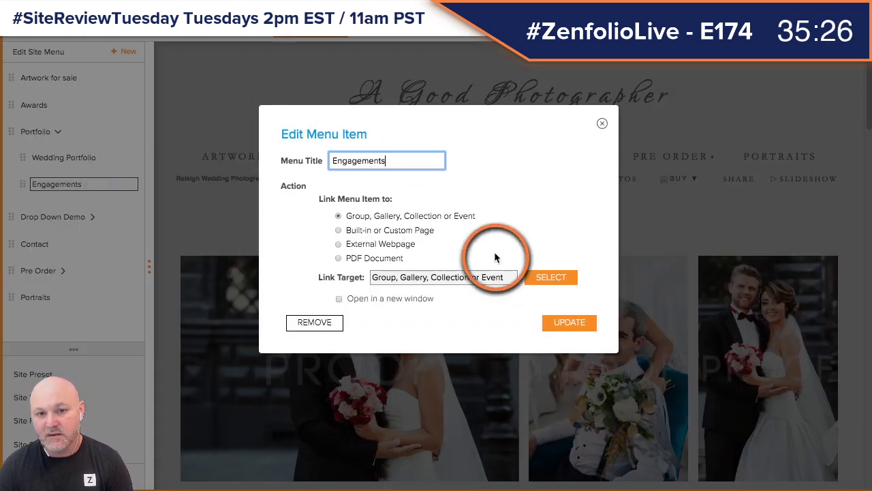
{"action": "left_click", "coordinate": [536, 274]}
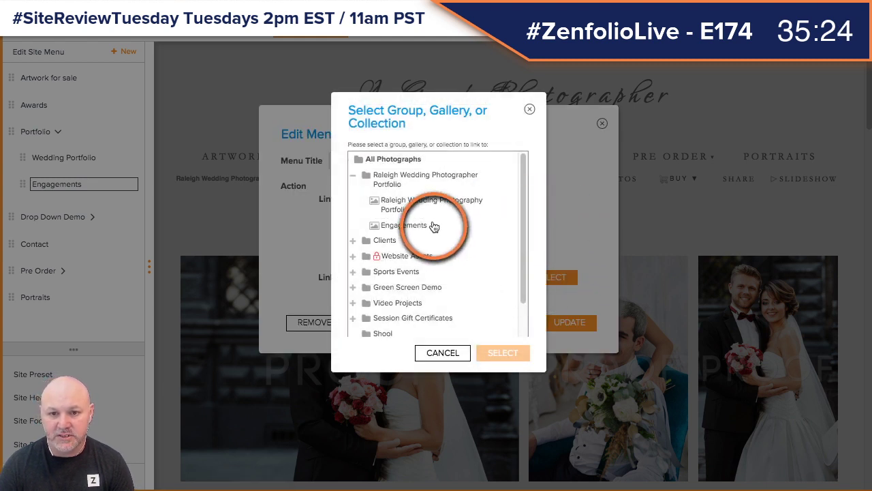
{"action": "left_click", "coordinate": [434, 227]}
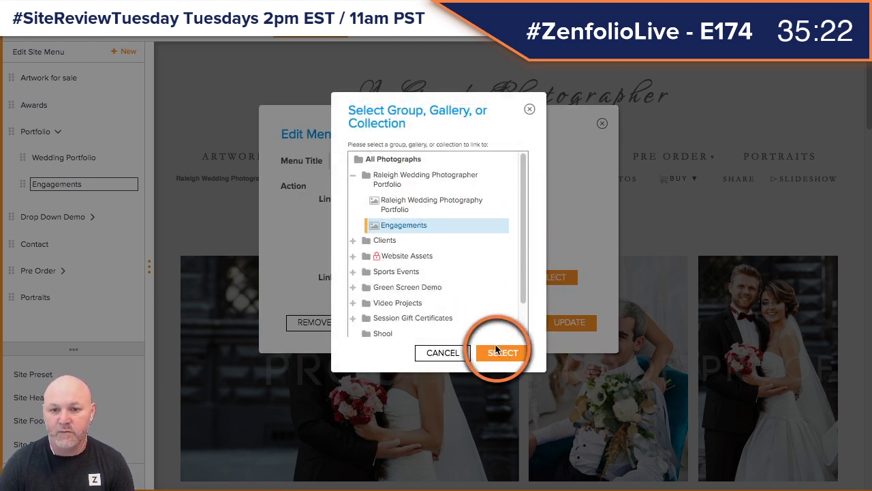
{"action": "left_click", "coordinate": [500, 351]}
{"action": "left_click", "coordinate": [578, 321]}
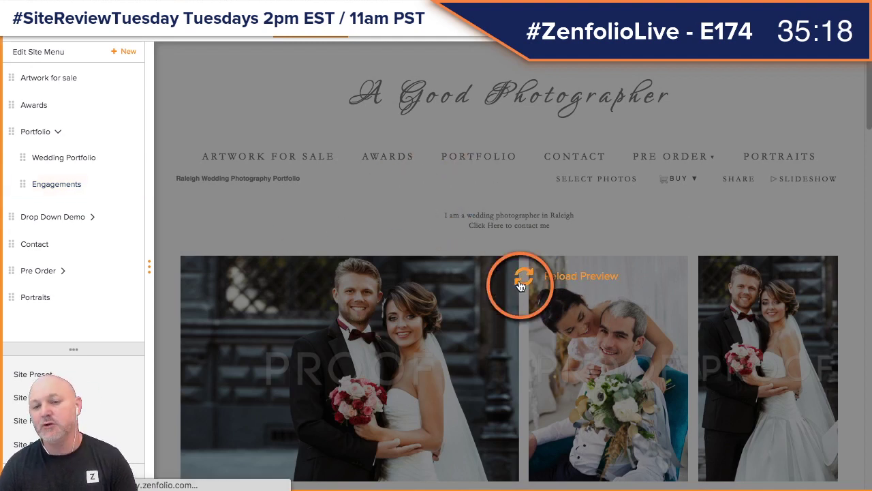
Reload the preview and test the Portfolio dropdown from the home page, visiting the Engagements and Wedding Portfolio galleries
{"action": "left_click", "coordinate": [521, 281]}
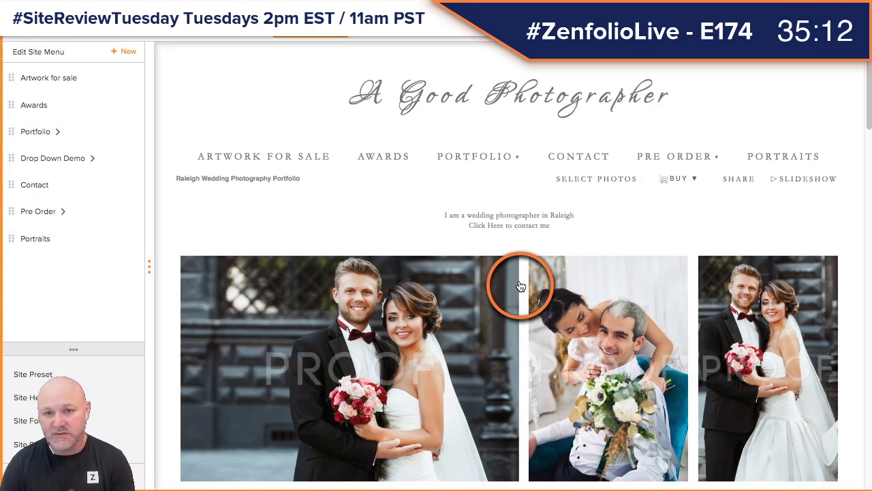
{"action": "left_click", "coordinate": [483, 111]}
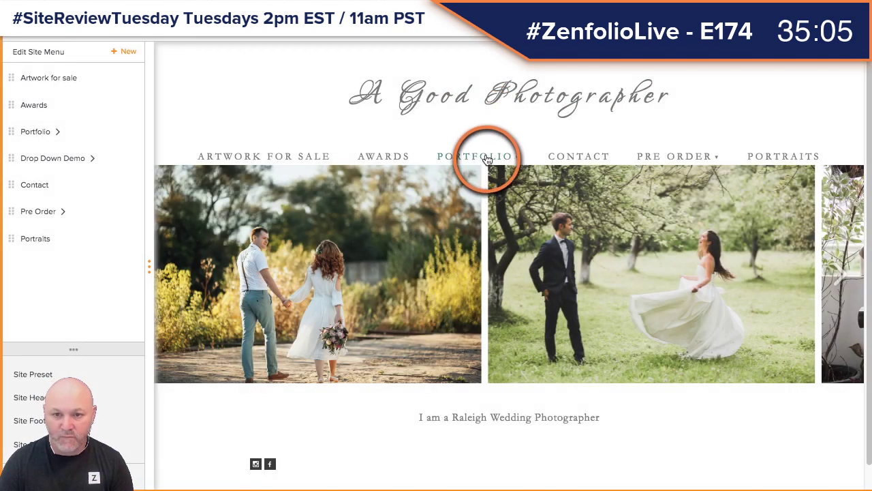
{"action": "mouse_move", "coordinate": [497, 159]}
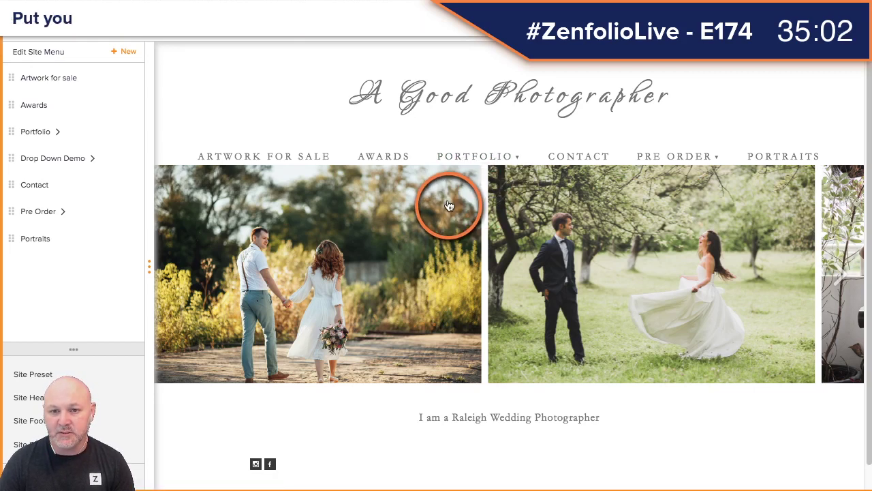
{"action": "left_click", "coordinate": [458, 193]}
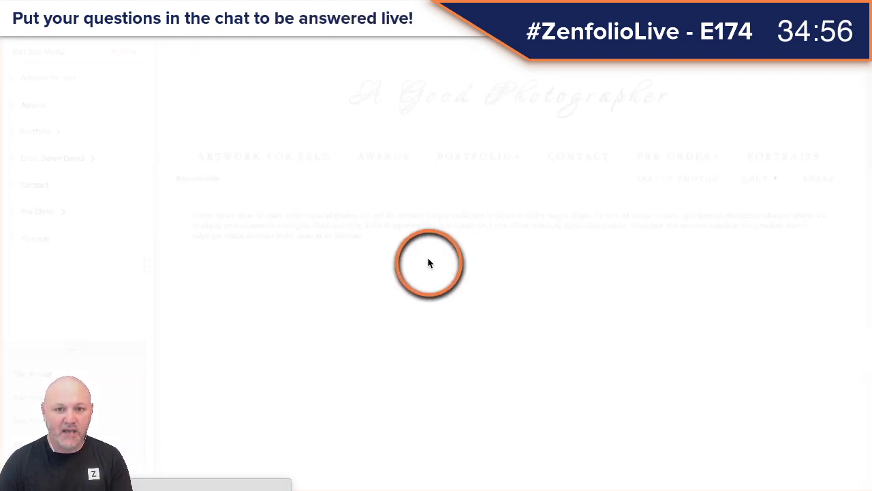
{"action": "scroll", "coordinate": [427, 295], "scroll_direction": "down", "scroll_amount": 4}
{"action": "scroll", "coordinate": [427, 295], "scroll_direction": "up", "scroll_amount": 5}
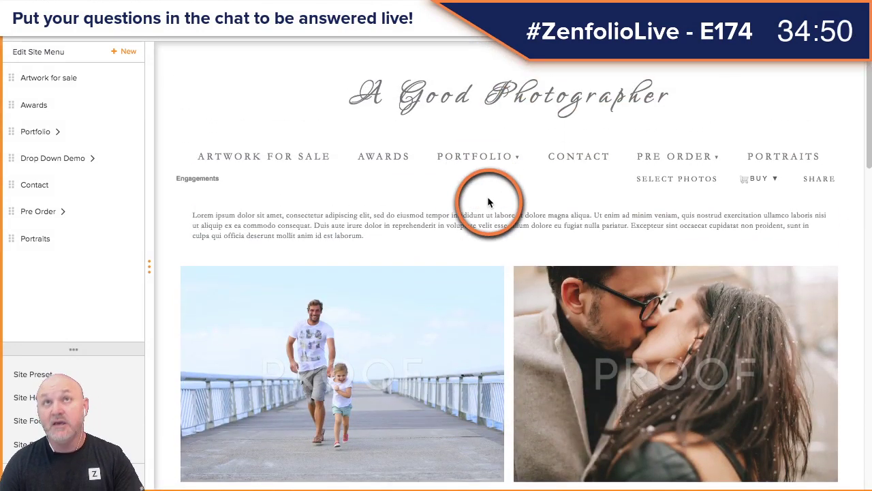
{"action": "mouse_move", "coordinate": [491, 154]}
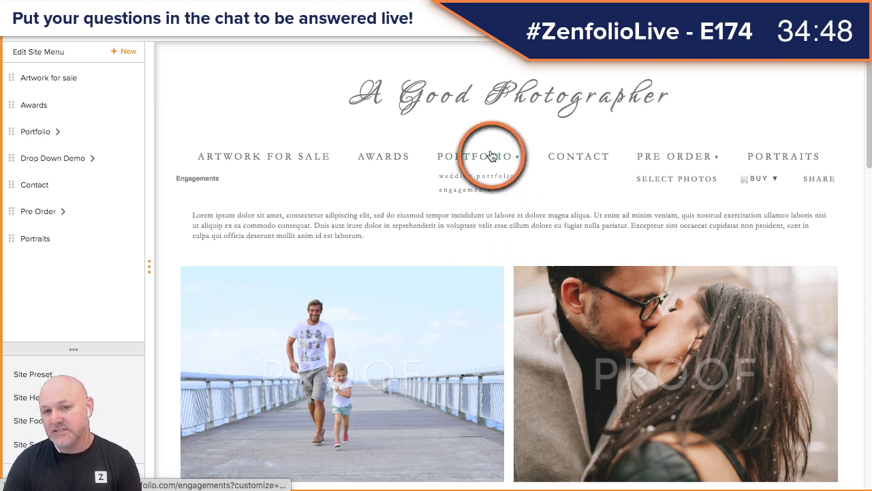
{"action": "left_click", "coordinate": [463, 179]}
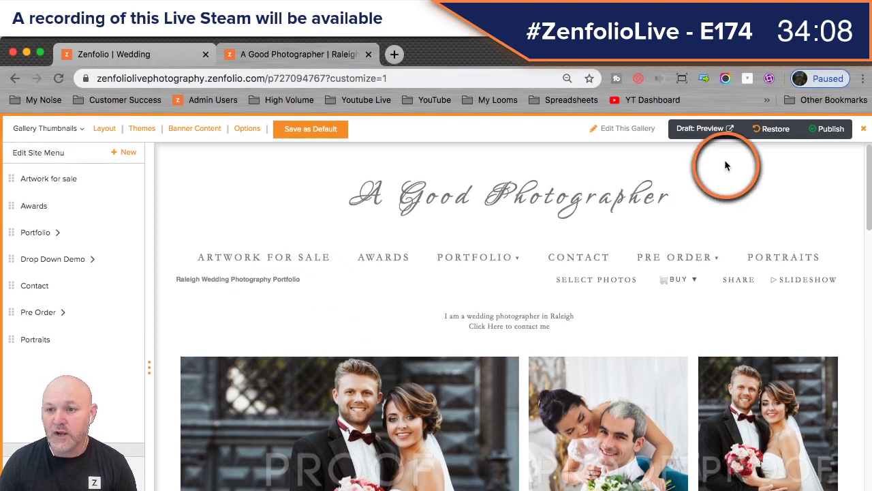
Publish the site changes and close the gallery page to return to the photo organizer
{"action": "left_click", "coordinate": [830, 130]}
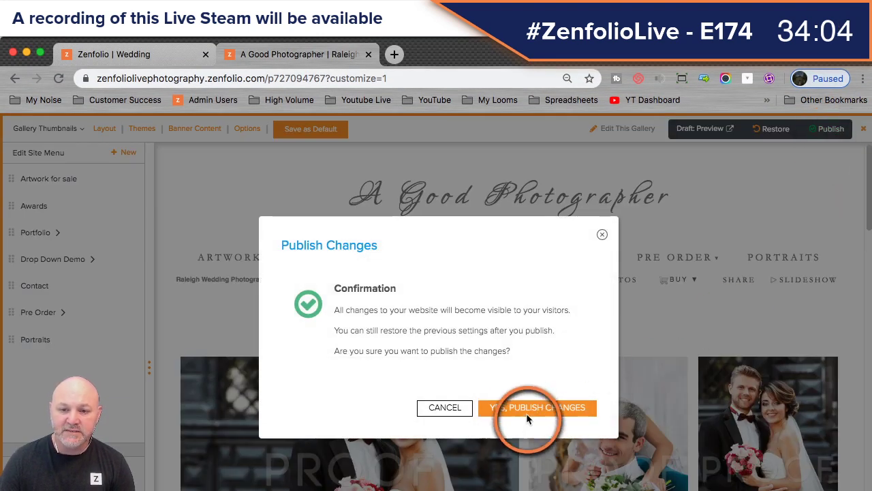
{"action": "left_click", "coordinate": [525, 411]}
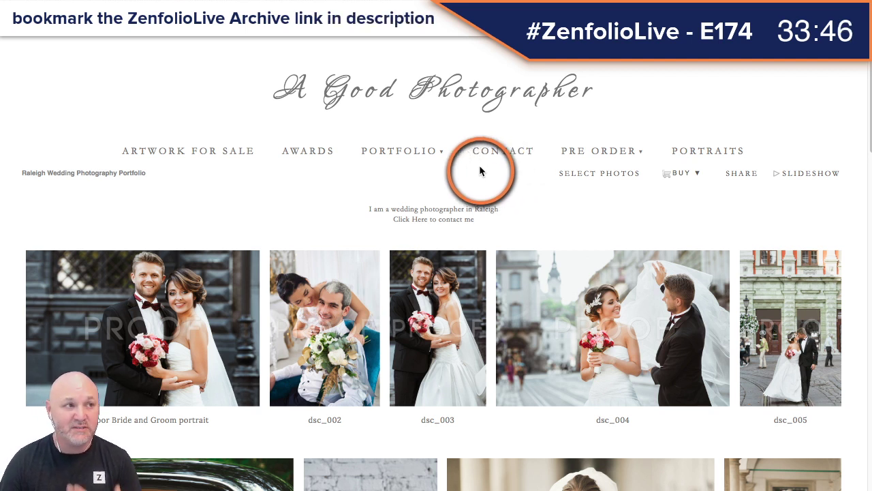
{"action": "left_click", "coordinate": [402, 24]}
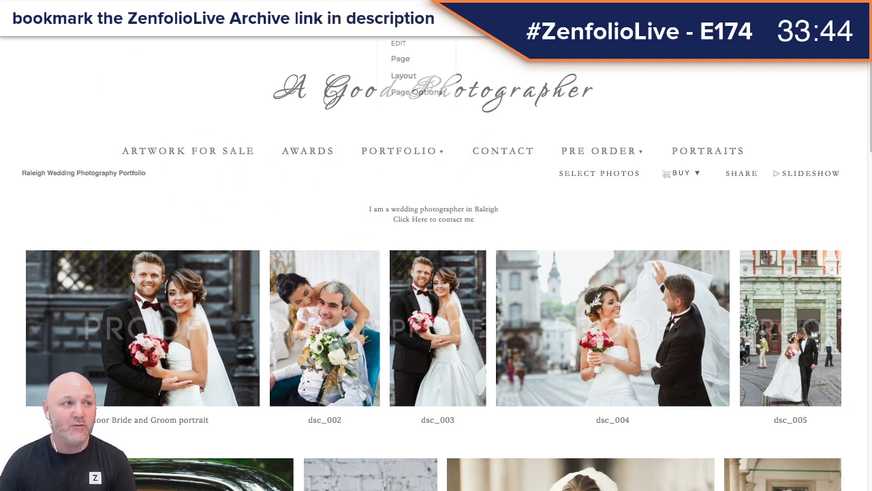
{"action": "key", "text": "ctrl+w"}
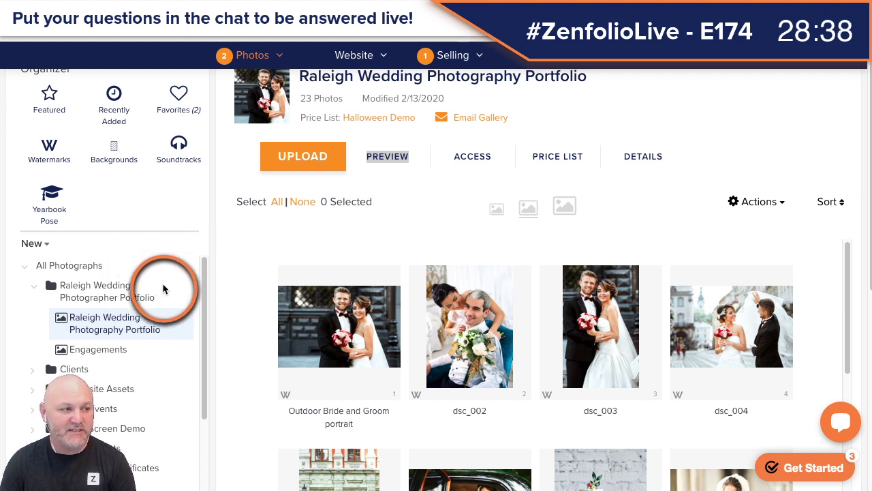
Collapse the Raleigh Wedding Photographer Portfolio group, expand Website Assets and open its My photos gallery
{"action": "left_click", "coordinate": [35, 286]}
{"action": "scroll", "coordinate": [133, 268], "scroll_direction": "down", "scroll_amount": 1}
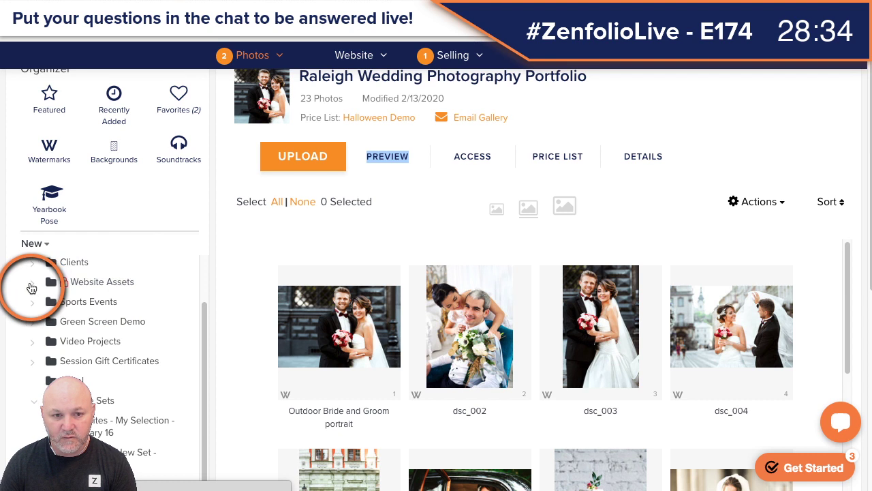
{"action": "left_click", "coordinate": [33, 282]}
{"action": "scroll", "coordinate": [106, 272], "scroll_direction": "down", "scroll_amount": 1}
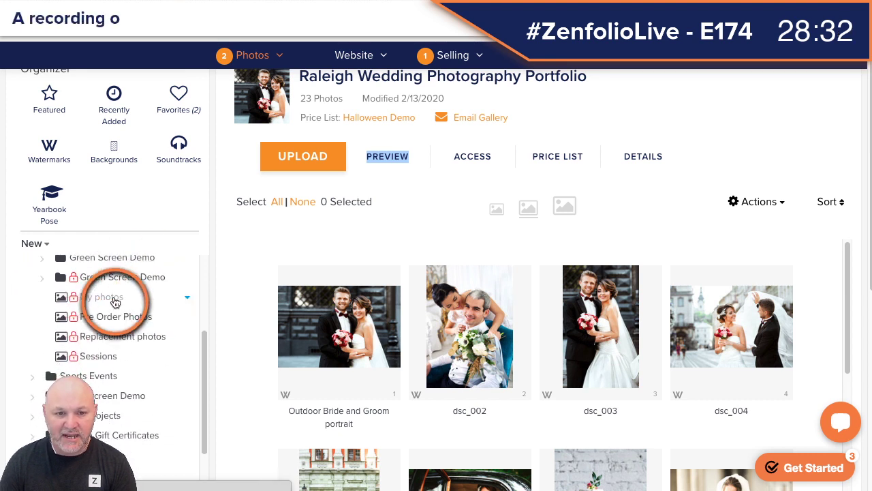
{"action": "left_click", "coordinate": [113, 296]}
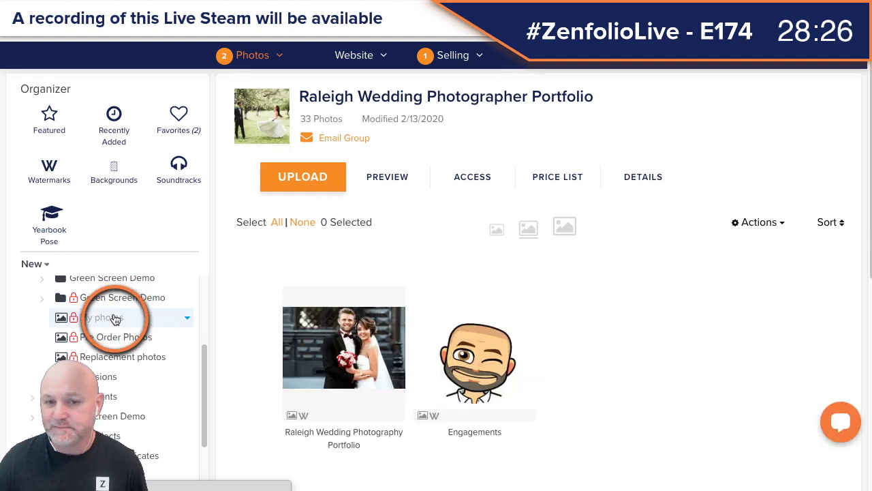
{"action": "left_click", "coordinate": [114, 318]}
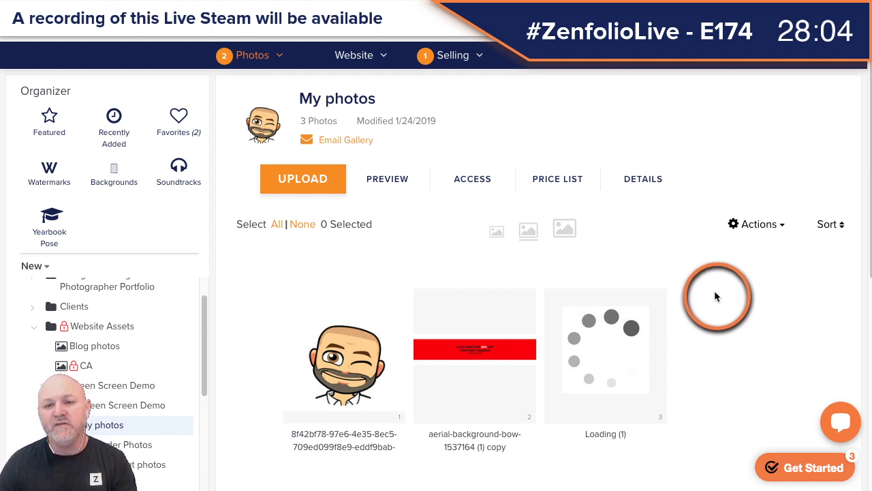
{"action": "mouse_move", "coordinate": [604, 320]}
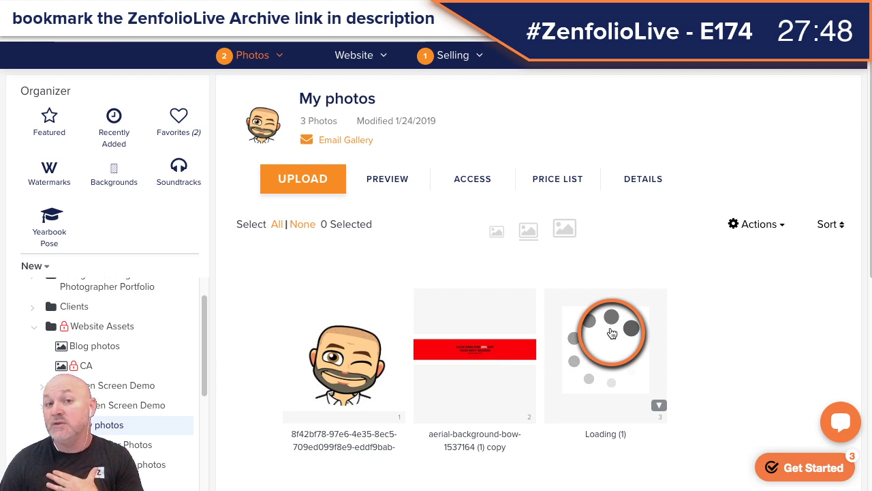
Review the Privacy and Search options in the My photos gallery's access settings, and close them without changes
{"action": "scroll", "coordinate": [170, 303], "scroll_direction": "down", "scroll_amount": 3}
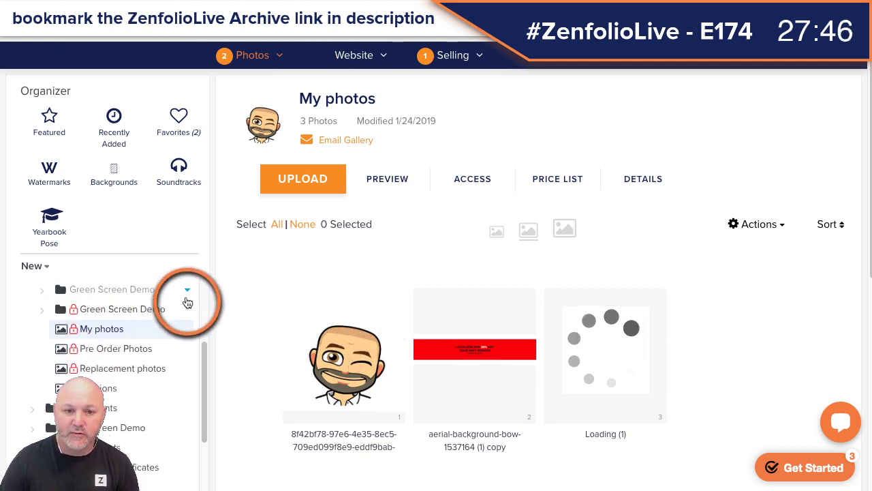
{"action": "left_click", "coordinate": [83, 334]}
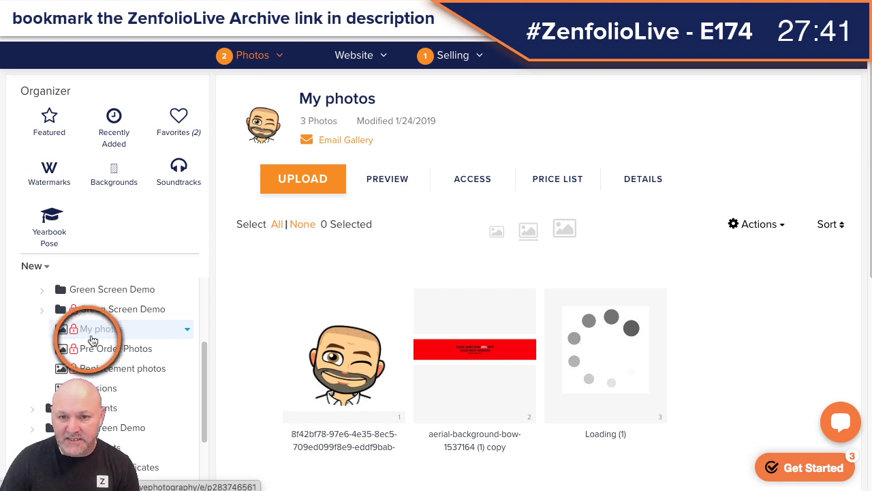
{"action": "left_click", "coordinate": [486, 179]}
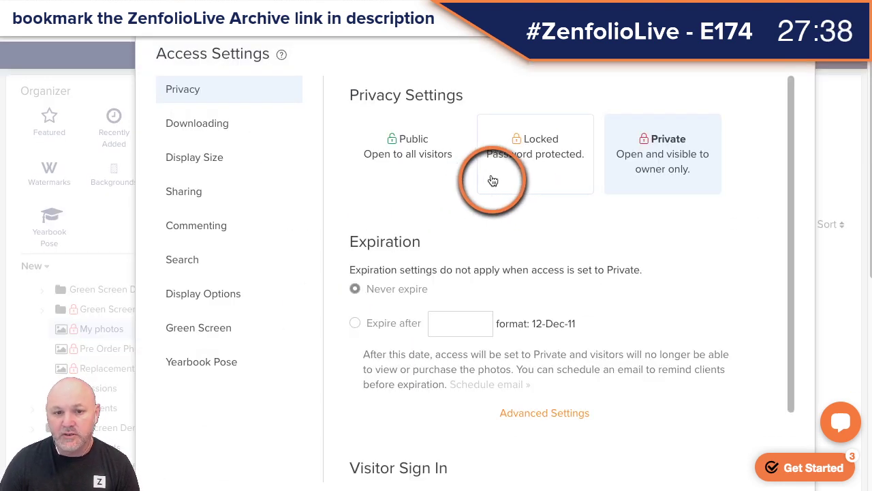
{"action": "left_click", "coordinate": [182, 263]}
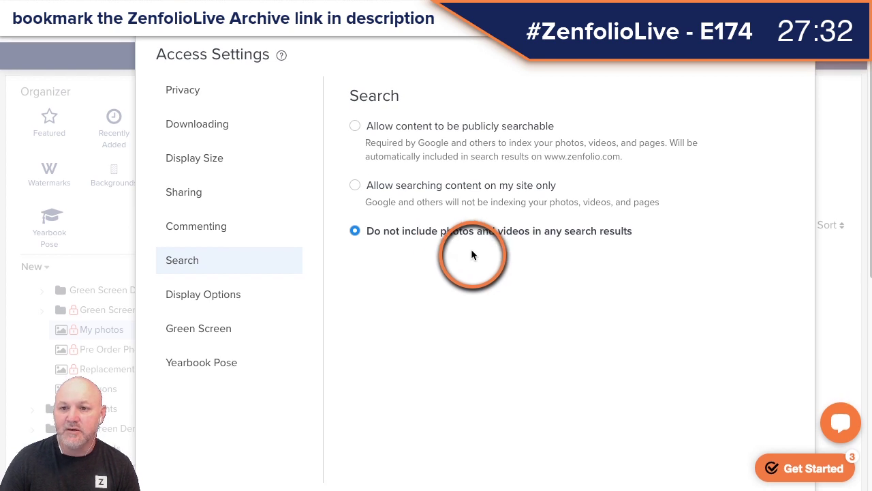
{"action": "left_click", "coordinate": [684, 293]}
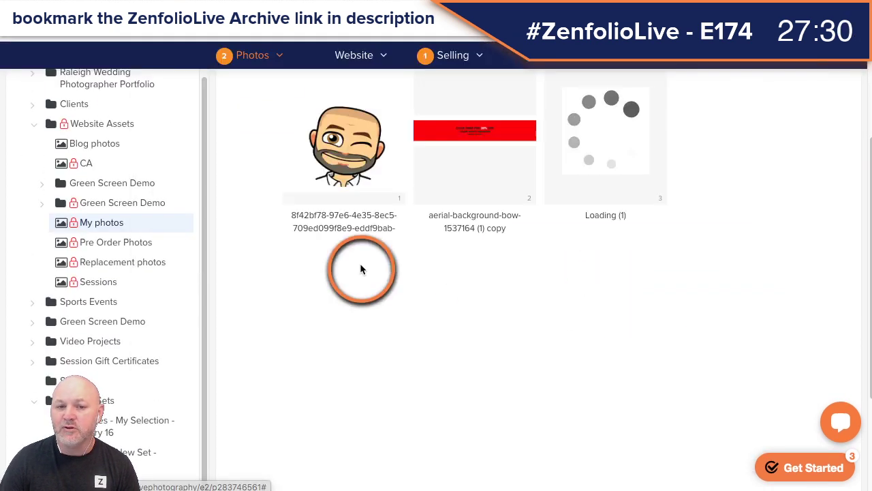
Save photo-only access settings for the Loading (1) photo, with Public privacy and downloading allowed for all visitors
{"action": "scroll", "coordinate": [177, 310], "scroll_direction": "up", "scroll_amount": 1}
{"action": "scroll", "coordinate": [426, 337], "scroll_direction": "up", "scroll_amount": 1}
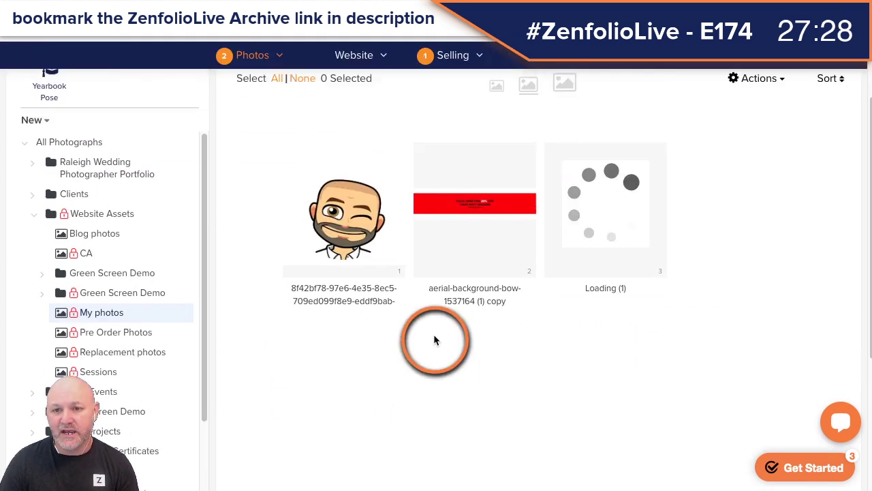
{"action": "scroll", "coordinate": [750, 157], "scroll_direction": "up", "scroll_amount": 1}
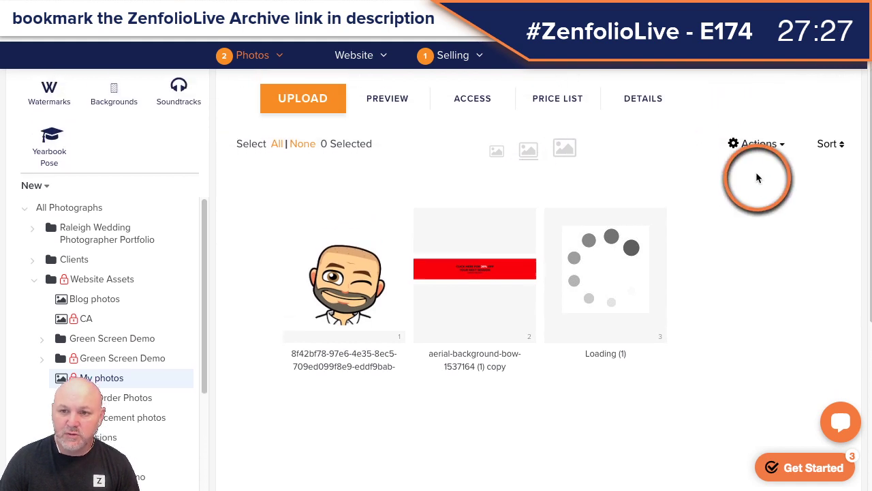
{"action": "left_click", "coordinate": [632, 253]}
{"action": "scroll", "coordinate": [632, 253], "scroll_direction": "up", "scroll_amount": 1}
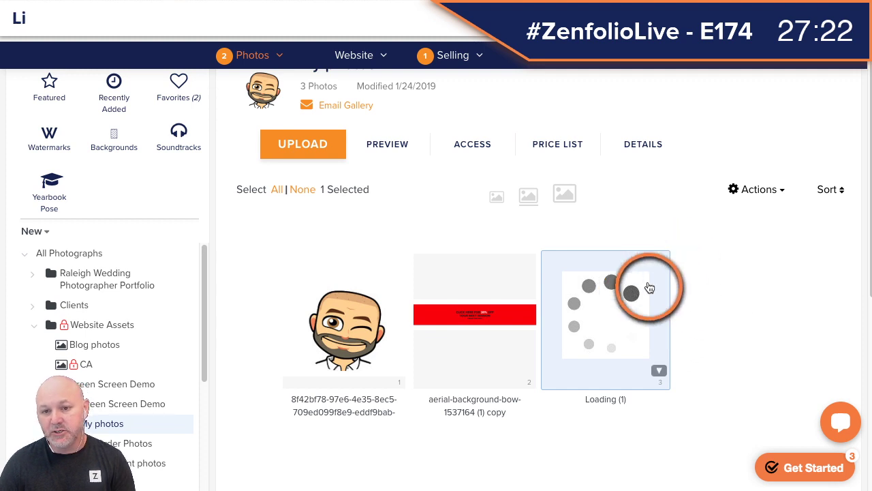
{"action": "left_click", "coordinate": [489, 150]}
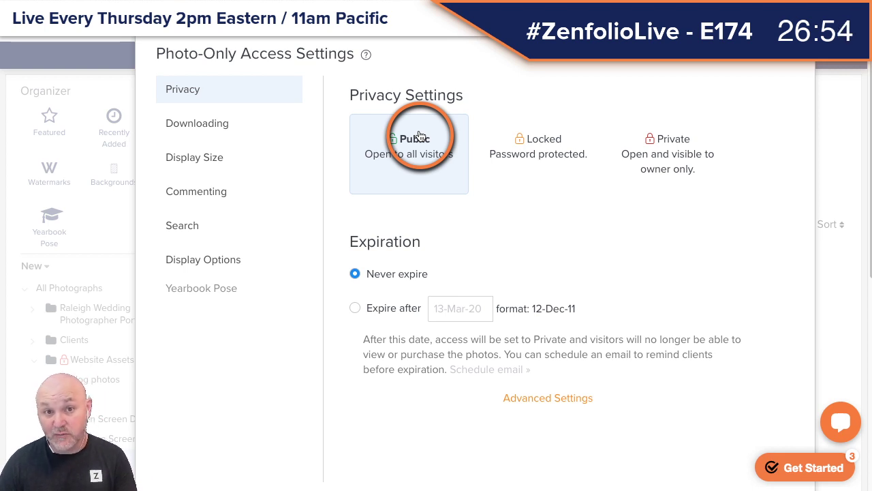
{"action": "left_click", "coordinate": [219, 122]}
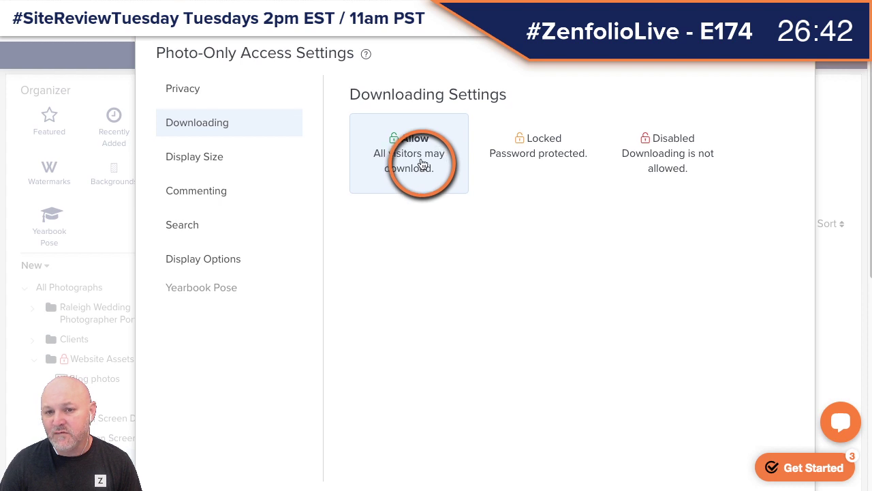
{"action": "scroll", "coordinate": [422, 161], "scroll_direction": "down", "scroll_amount": 3}
{"action": "left_click", "coordinate": [763, 380]}
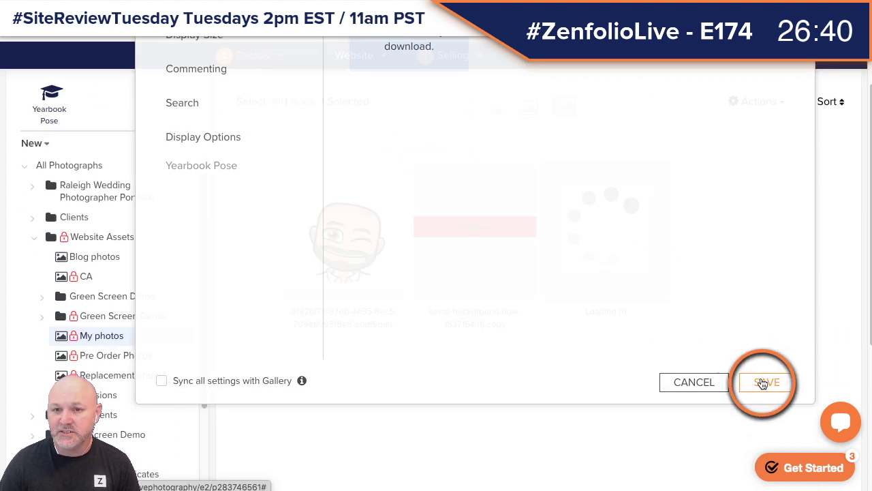
{"action": "left_click", "coordinate": [506, 242]}
{"action": "scroll", "coordinate": [490, 242], "scroll_direction": "up", "scroll_amount": 3}
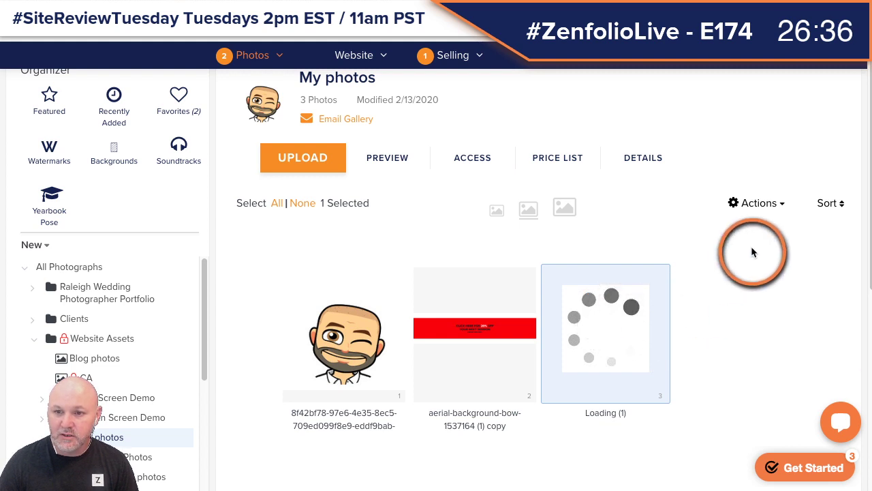
Open the sharing options for the selected Loading (1) photo
{"action": "left_click", "coordinate": [758, 207]}
{"action": "scroll", "coordinate": [795, 269], "scroll_direction": "down", "scroll_amount": 2}
{"action": "scroll", "coordinate": [712, 443], "scroll_direction": "down", "scroll_amount": 4}
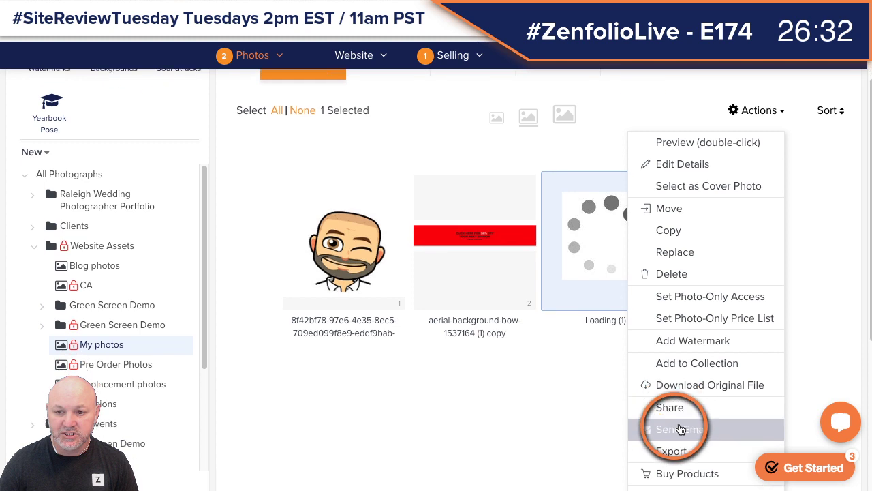
{"action": "left_click", "coordinate": [684, 292]}
{"action": "scroll", "coordinate": [631, 346], "scroll_direction": "up", "scroll_amount": 3}
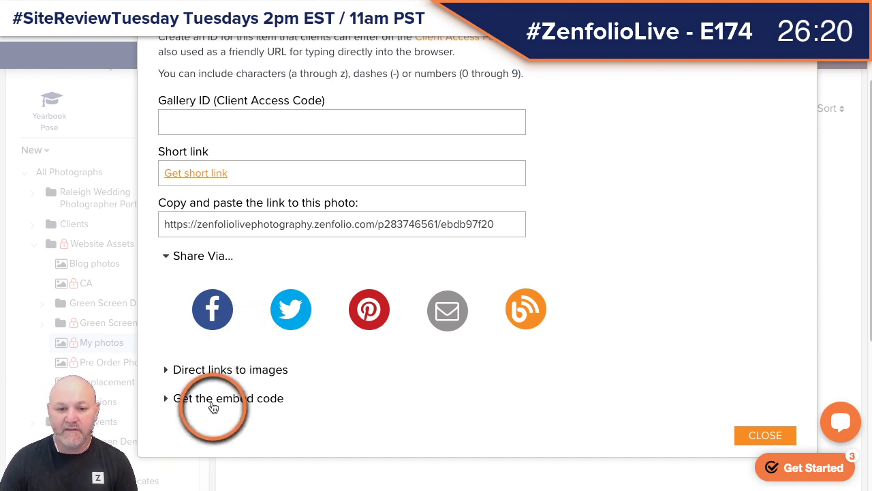
{"action": "scroll", "coordinate": [494, 246], "scroll_direction": "down", "scroll_amount": 1}
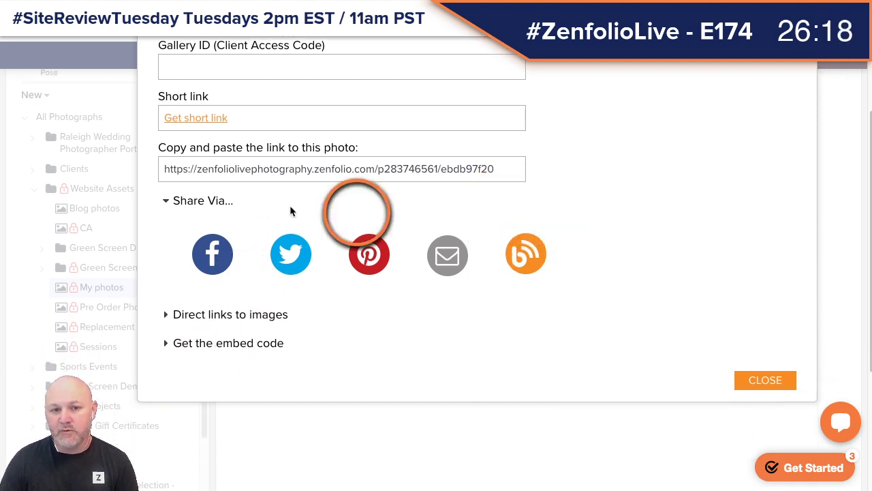
Expand the direct links to images and reveal the Small Thumbnail (80 x 80) address
{"action": "left_click", "coordinate": [167, 314]}
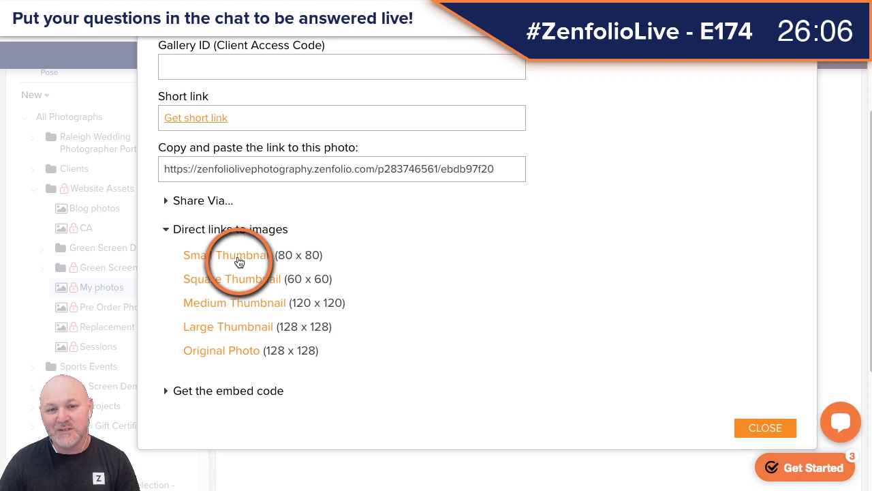
{"action": "left_click", "coordinate": [238, 259]}
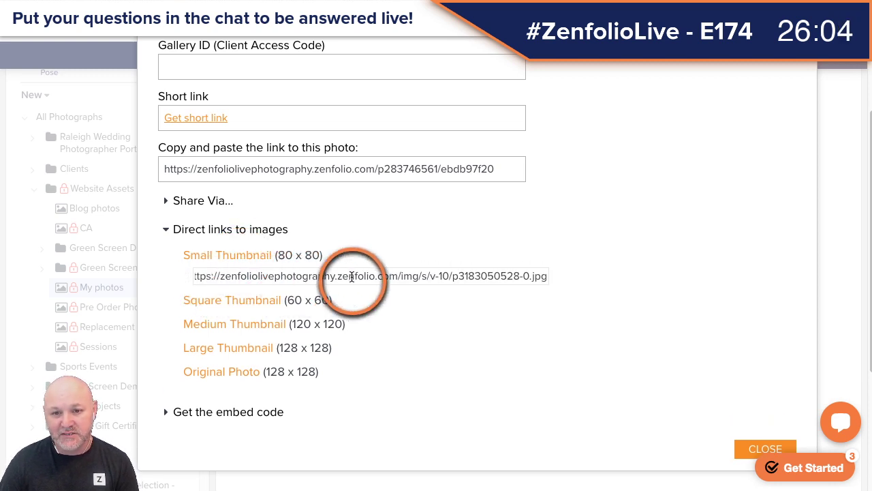
{"action": "left_click_drag", "start_coordinate": [522, 276], "coordinate": [565, 302]}
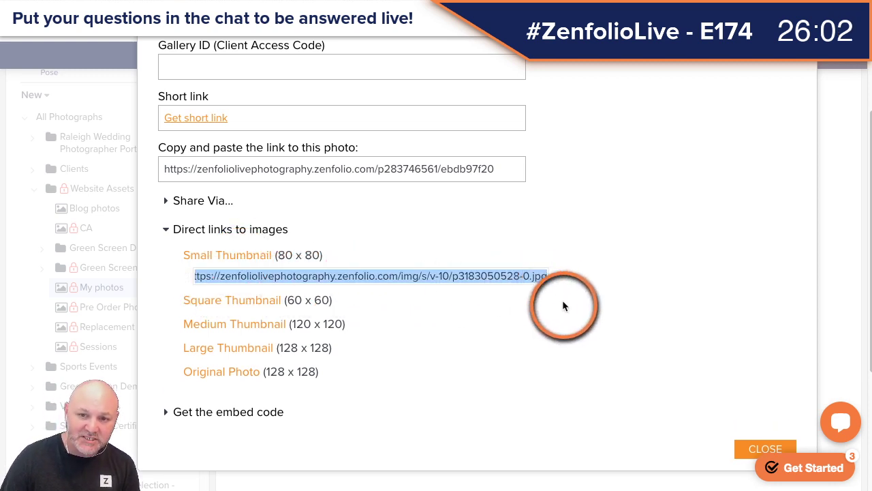
{"action": "left_click", "coordinate": [566, 330]}
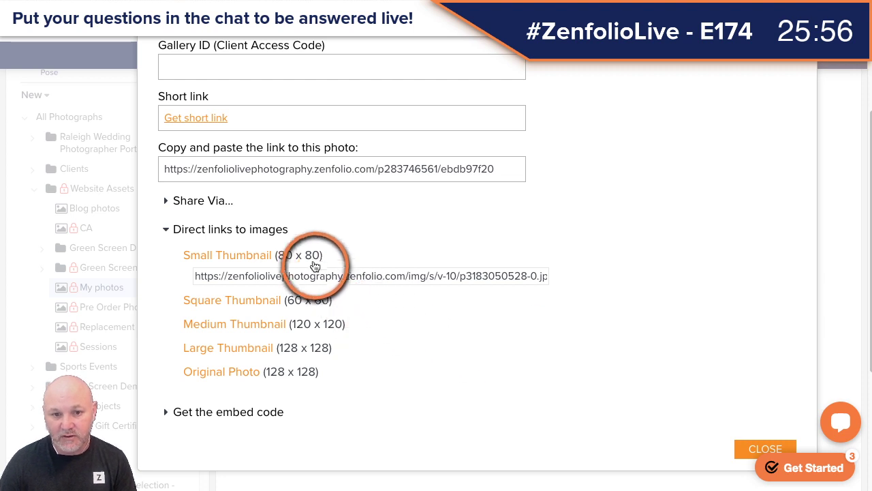
Copy the Large Thumbnail (128 x 128) direct link, test it in a new browser tab and return to the sharing options
{"action": "left_click", "coordinate": [246, 346]}
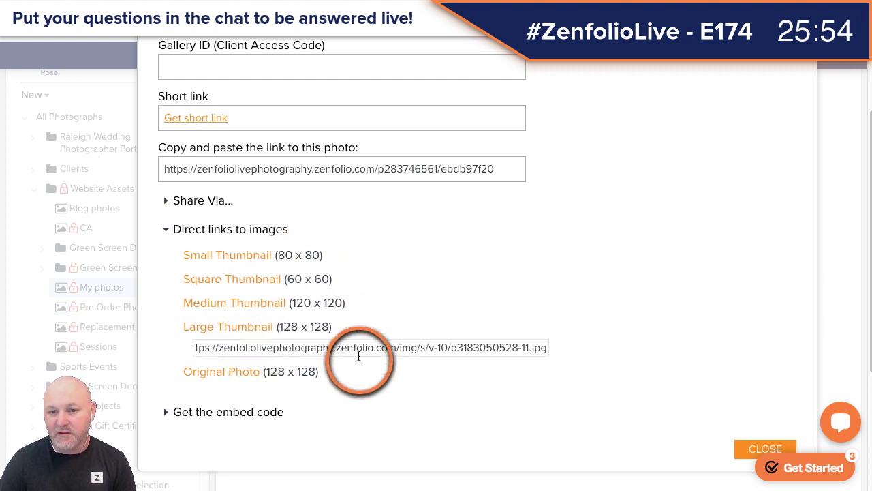
{"action": "left_click", "coordinate": [459, 352]}
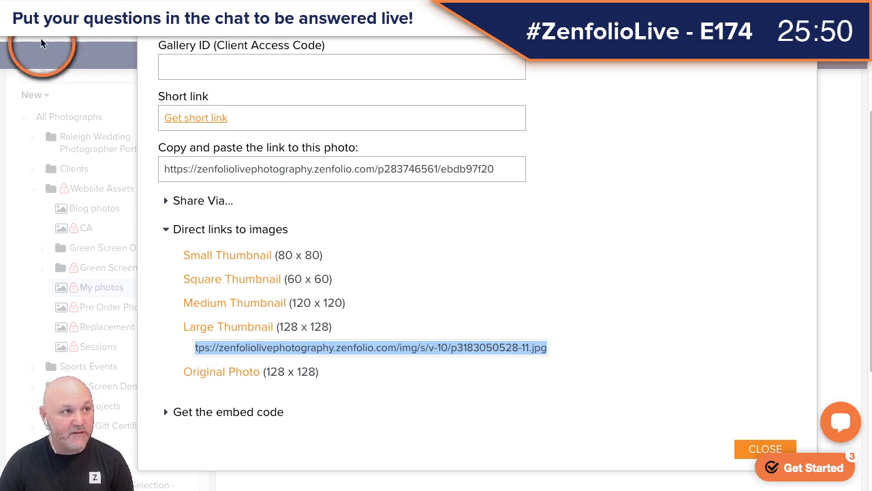
{"action": "key", "text": "ctrl+t"}
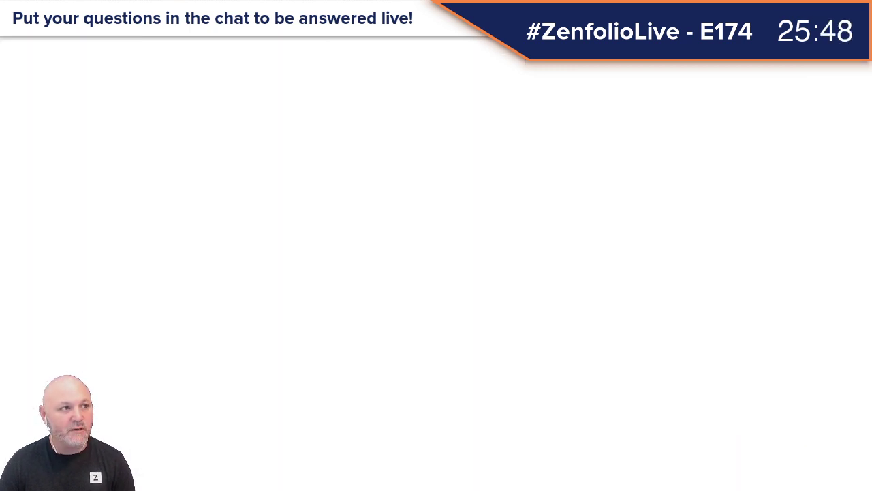
{"action": "key", "text": "ctrl+v"}
{"action": "key", "text": "Return"}
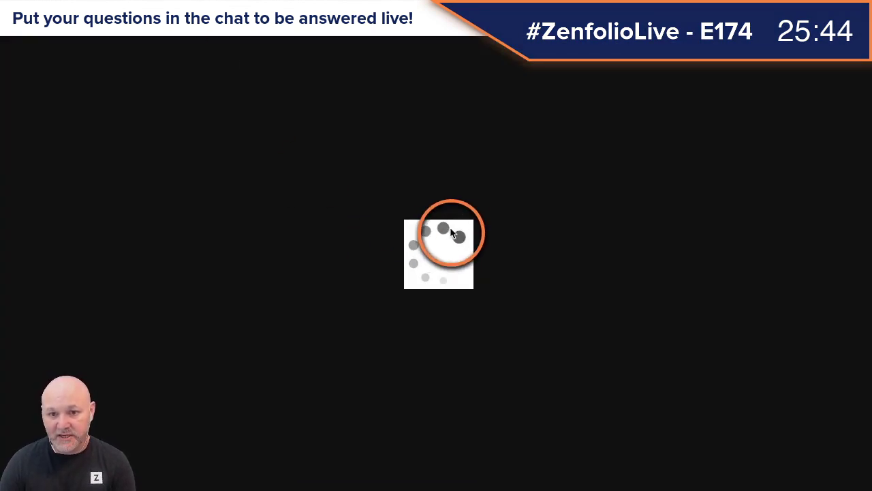
{"action": "key", "text": "ctrl+w"}
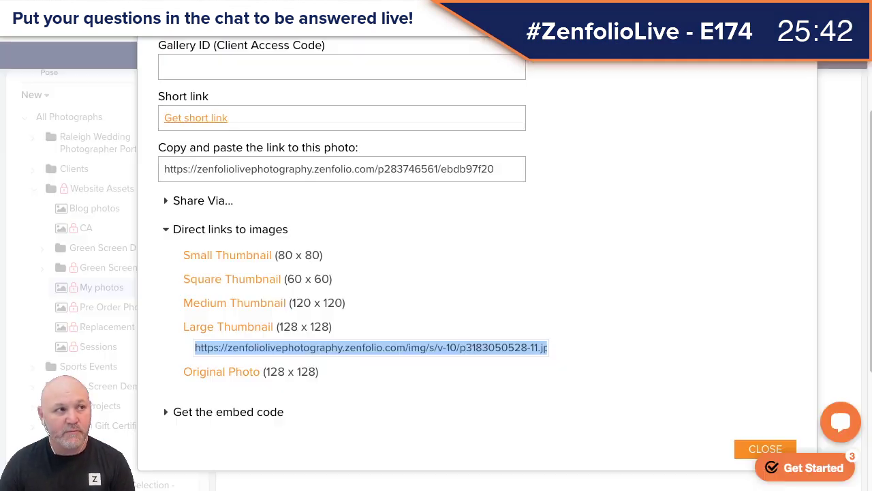
Reveal the Original Photo (128 x 128) direct link and select its full address
{"action": "scroll", "coordinate": [281, 306], "scroll_direction": "down", "scroll_amount": 1}
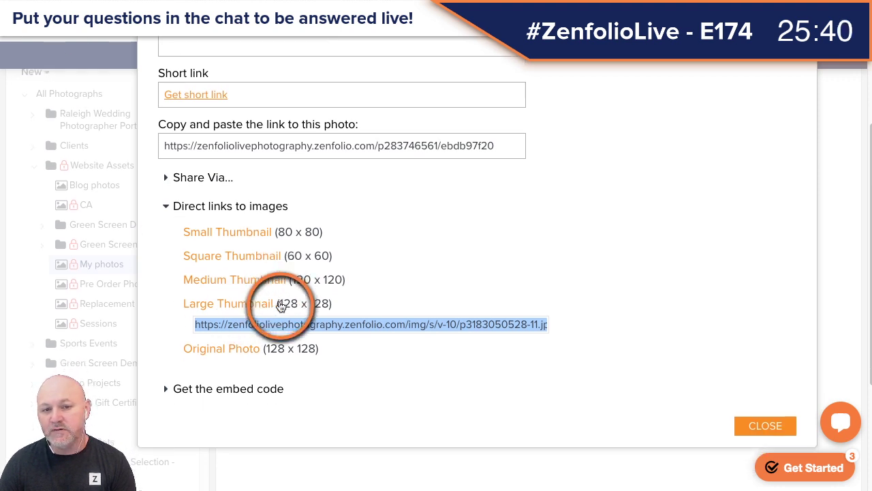
{"action": "left_click", "coordinate": [228, 349]}
{"action": "left_click", "coordinate": [519, 349]}
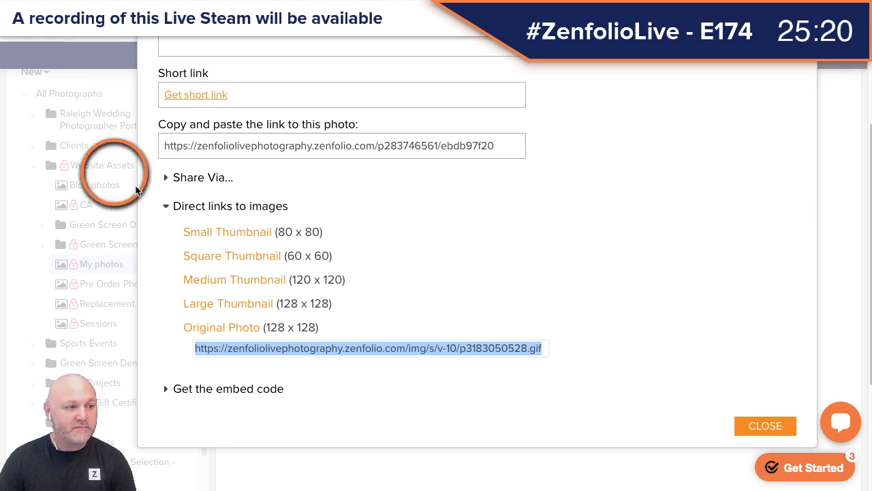
{"action": "scroll", "coordinate": [526, 194], "scroll_direction": "down", "scroll_amount": 1}
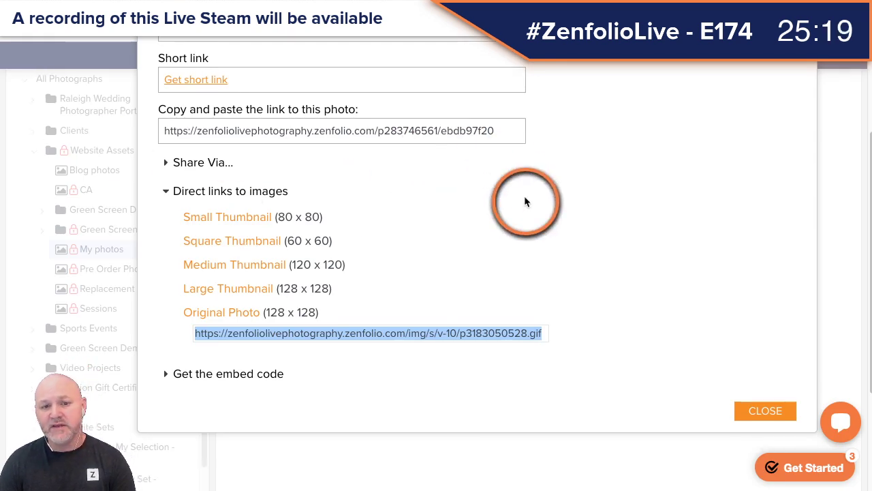
Show the photo's HTML embed code, check the available image sizes and keep Small (128 x 128)
{"action": "left_click", "coordinate": [243, 377]}
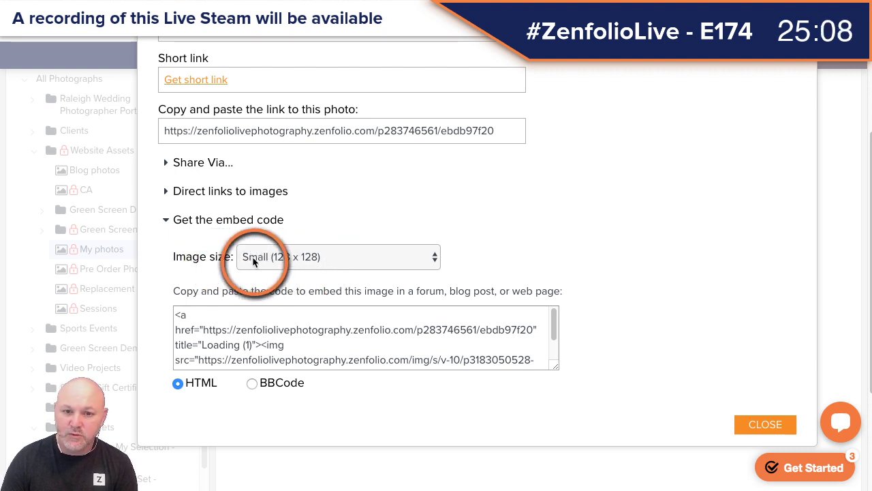
{"action": "left_click", "coordinate": [294, 257]}
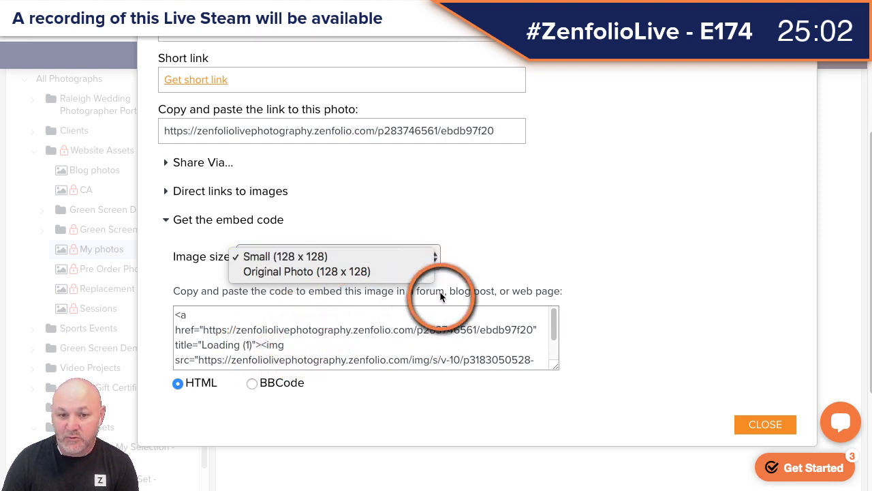
{"action": "left_click", "coordinate": [389, 256]}
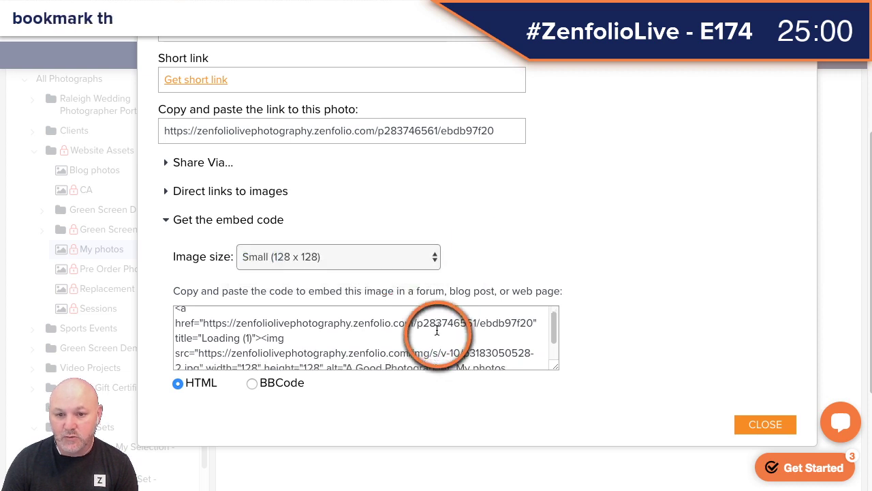
Select the photo's Small (128 x 128) HTML embed code and read through it to the end
{"action": "scroll", "coordinate": [435, 317], "scroll_direction": "down", "scroll_amount": 1}
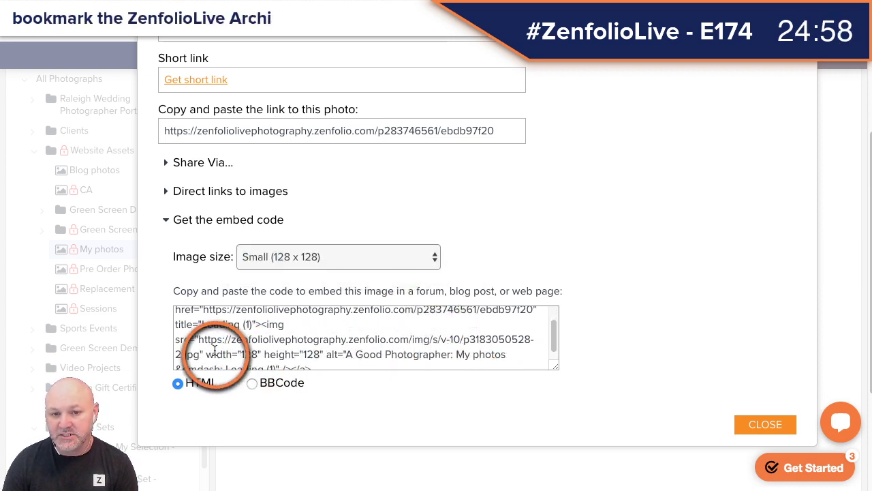
{"action": "double_click", "coordinate": [193, 355]}
{"action": "triple_click", "coordinate": [184, 354]}
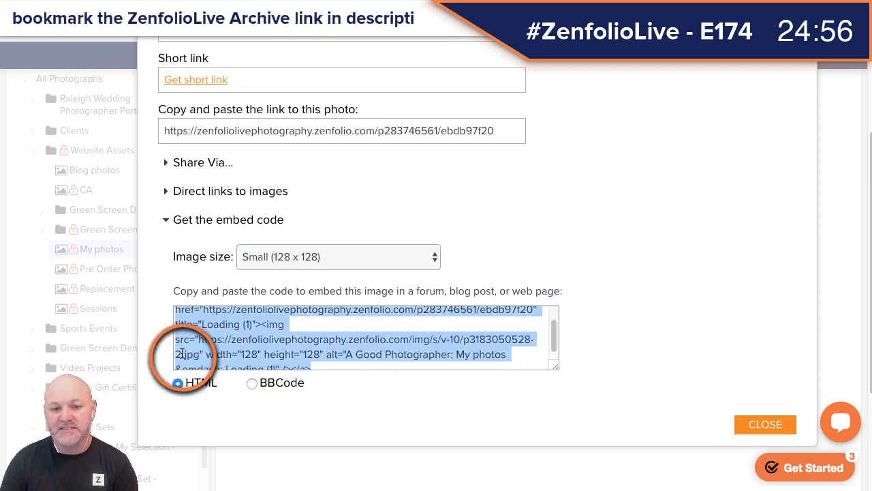
{"action": "left_click", "coordinate": [270, 335]}
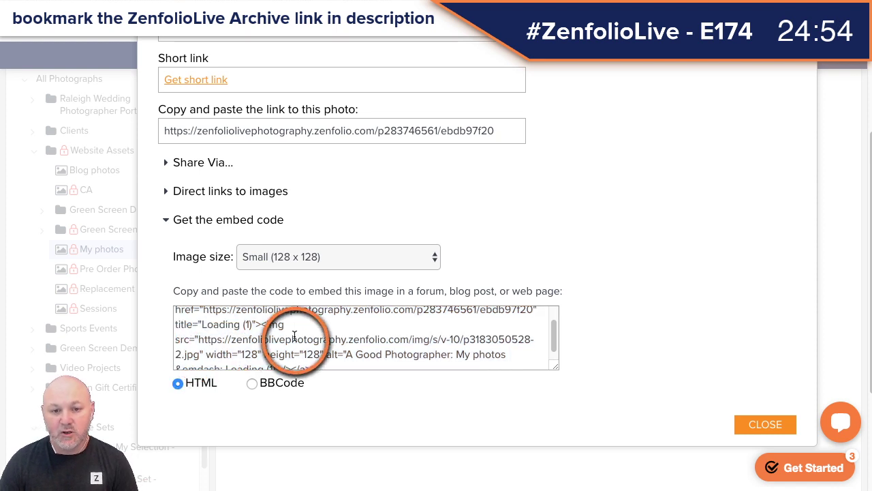
{"action": "scroll", "coordinate": [272, 336], "scroll_direction": "down", "scroll_amount": 2}
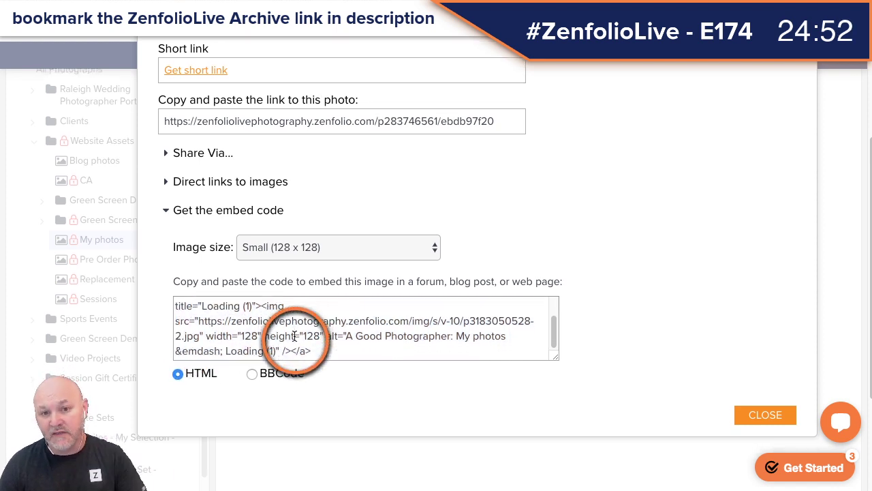
Set the embed code's image size to Original Photo (128 x 128) and select the resulting HTML
{"action": "left_click", "coordinate": [422, 247]}
{"action": "left_click", "coordinate": [409, 260]}
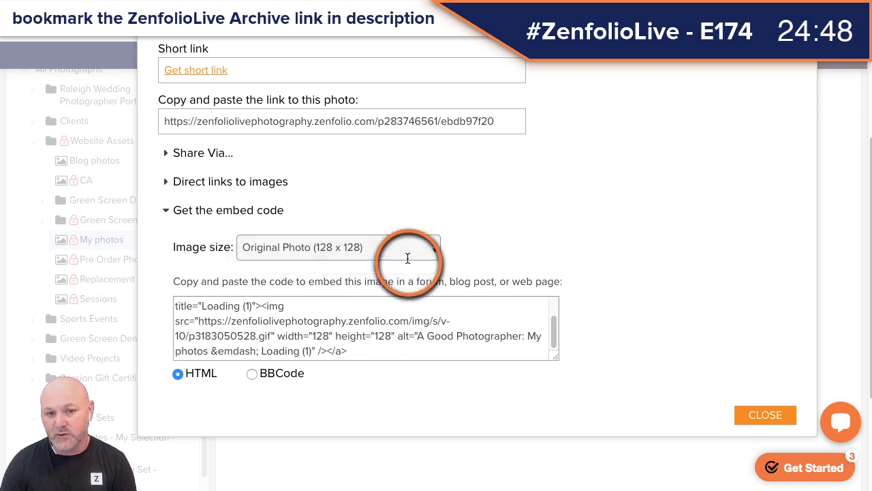
{"action": "left_click", "coordinate": [259, 336]}
{"action": "left_click_drag", "start_coordinate": [261, 337], "coordinate": [266, 338]}
{"action": "key", "text": "ctrl+a"}
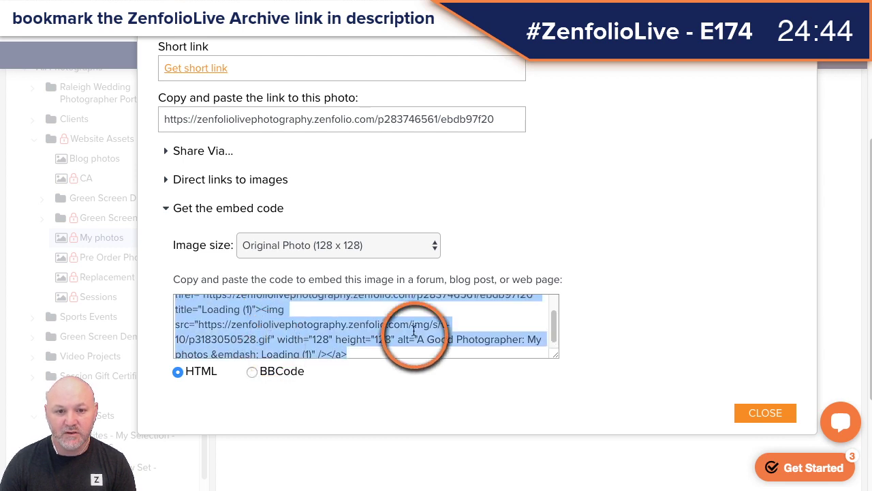
Copy the entire Original Photo embed code, close the sharing options and return to the My photos gallery
{"action": "left_click", "coordinate": [249, 311]}
{"action": "left_click_drag", "start_coordinate": [231, 325], "coordinate": [253, 320]}
{"action": "left_click", "coordinate": [278, 325]}
{"action": "key", "text": "ctrl+a"}
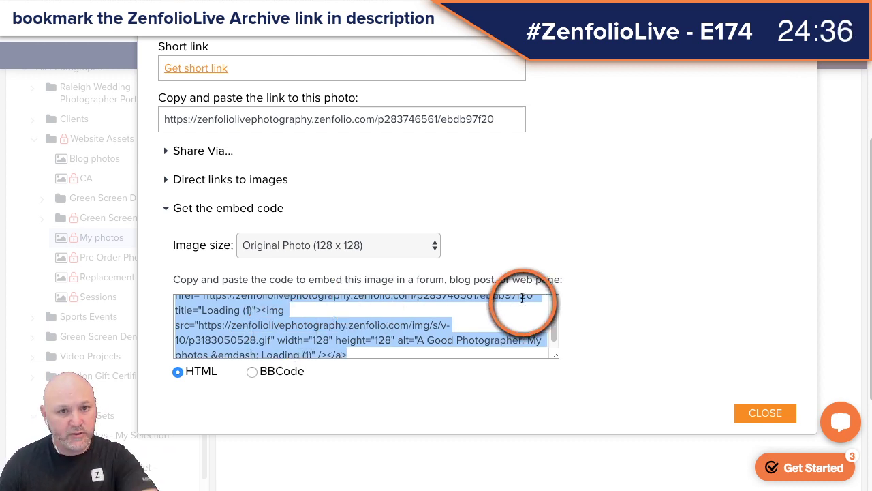
{"action": "left_click", "coordinate": [740, 412]}
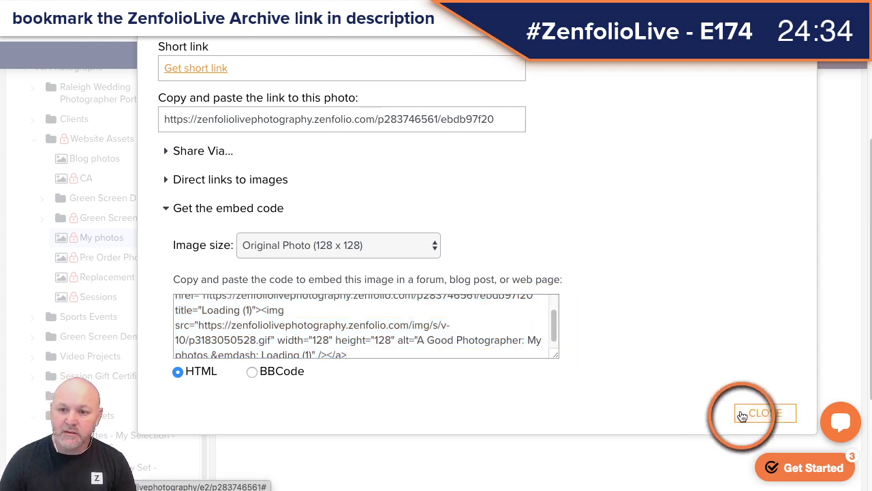
{"action": "scroll", "coordinate": [482, 410], "scroll_direction": "up", "scroll_amount": 3}
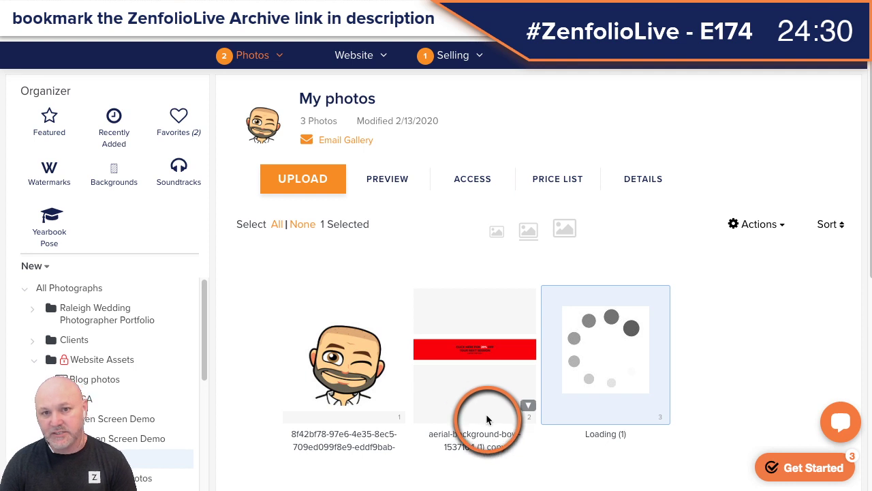
Open the website's Custom Pages list in a new browser tab and start a new custom page
{"action": "left_click", "coordinate": [344, 58]}
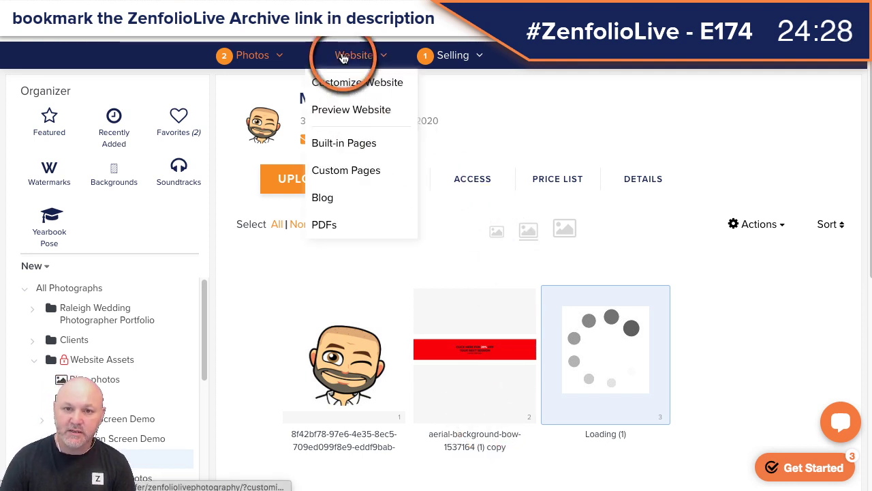
{"action": "right_click", "coordinate": [342, 171]}
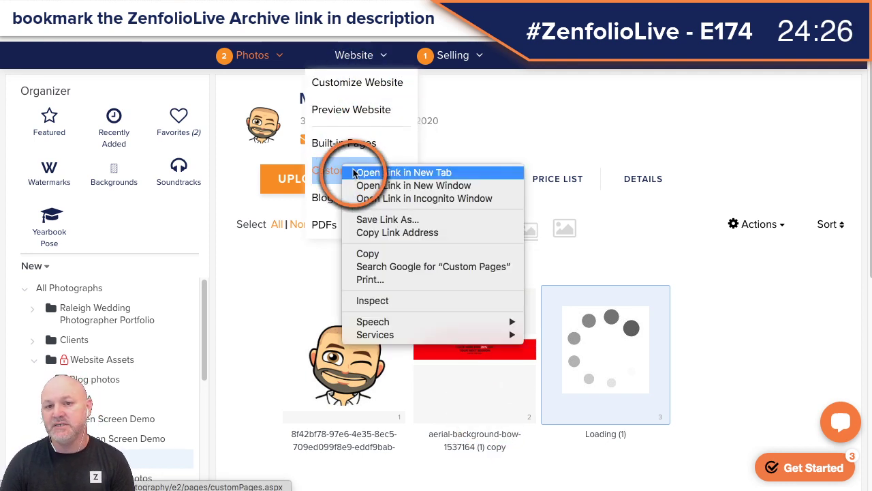
{"action": "left_click", "coordinate": [362, 168]}
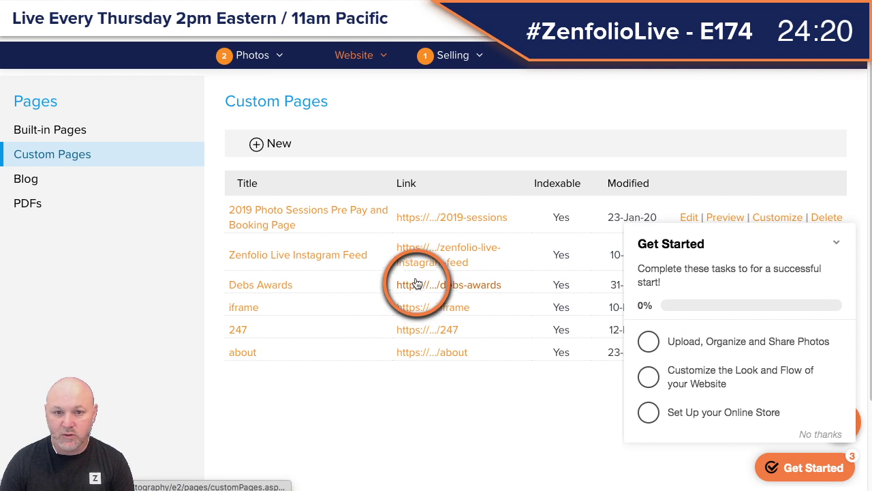
{"action": "left_click", "coordinate": [290, 149]}
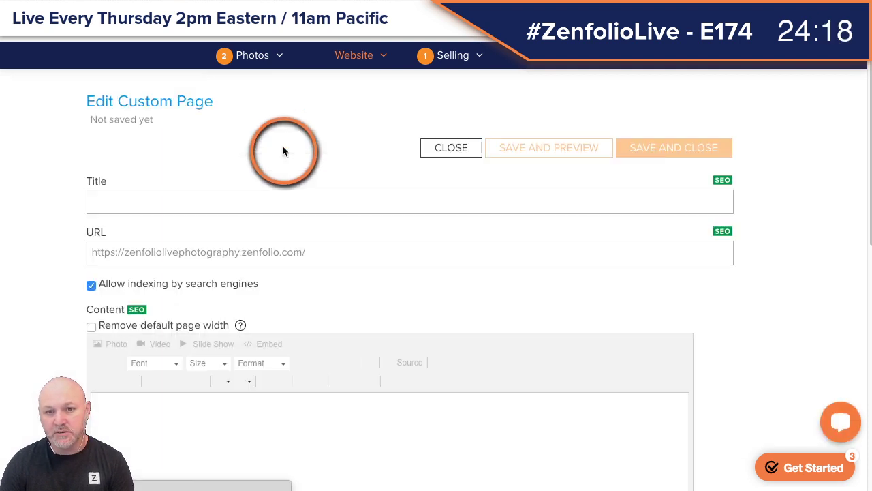
Title the new custom page "Gif Test"
{"action": "left_click", "coordinate": [328, 202]}
{"action": "type", "text": "PN"}
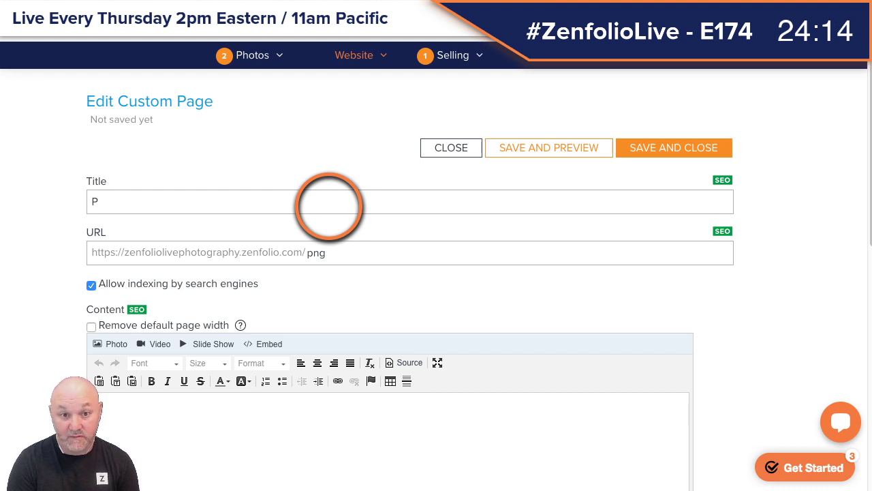
{"action": "key", "text": "BackSpace"}
{"action": "type", "text": "Gif Test"}
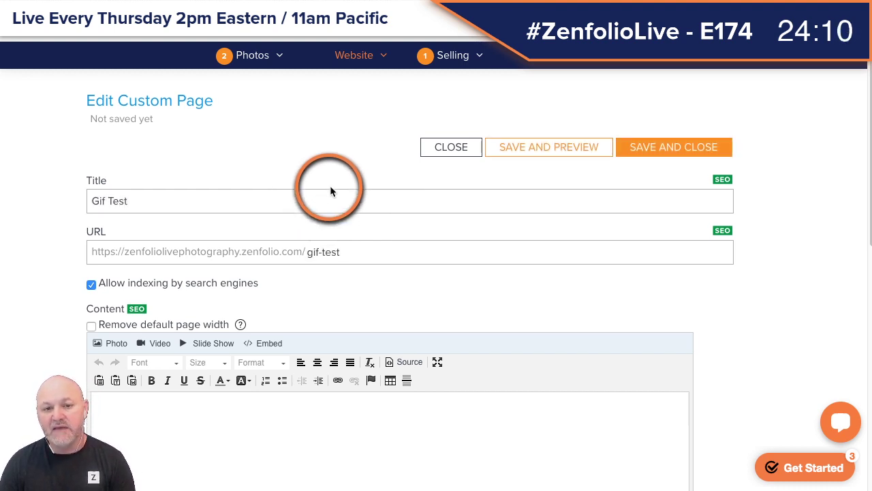
Paste the copied embed code into the page content's HTML source and switch back to the visual editor
{"action": "scroll", "coordinate": [419, 253], "scroll_direction": "down", "scroll_amount": 1}
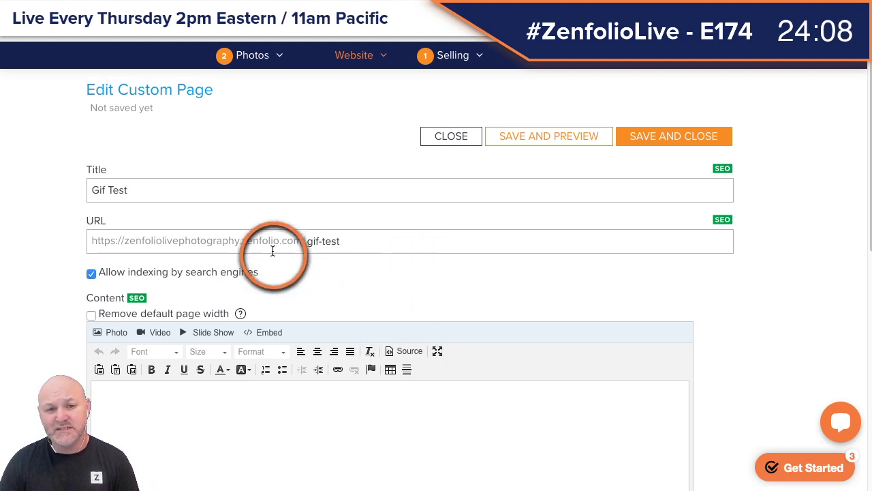
{"action": "scroll", "coordinate": [373, 150], "scroll_direction": "down", "scroll_amount": 2}
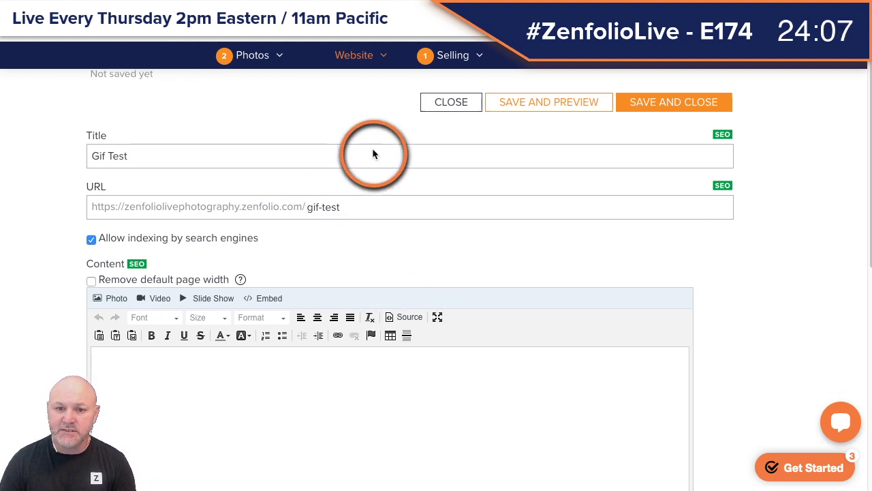
{"action": "left_click", "coordinate": [408, 315]}
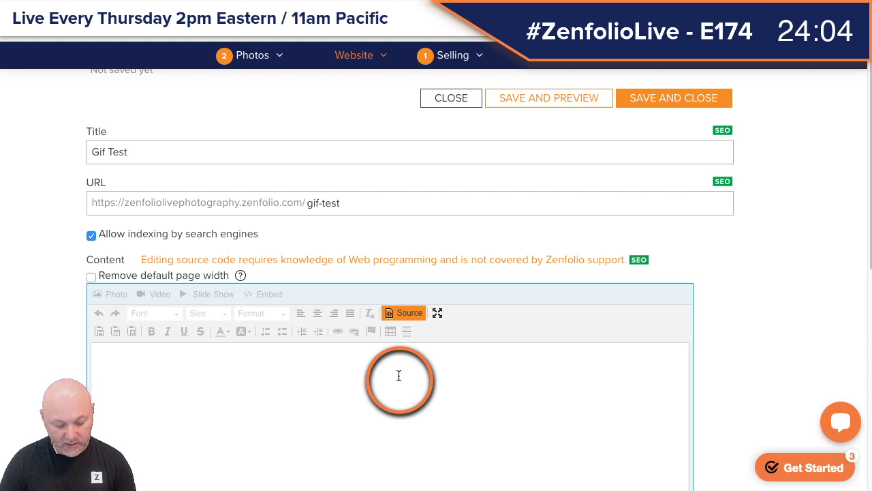
{"action": "key", "text": "ctrl+v"}
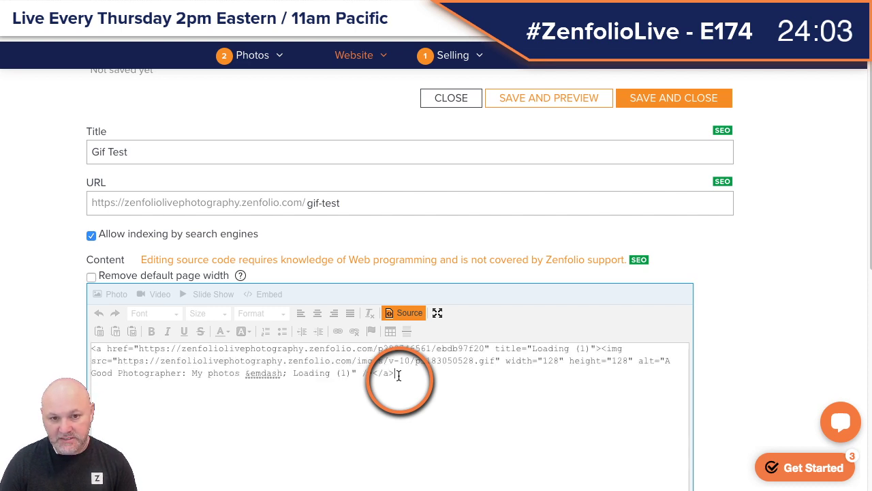
{"action": "left_click", "coordinate": [407, 314]}
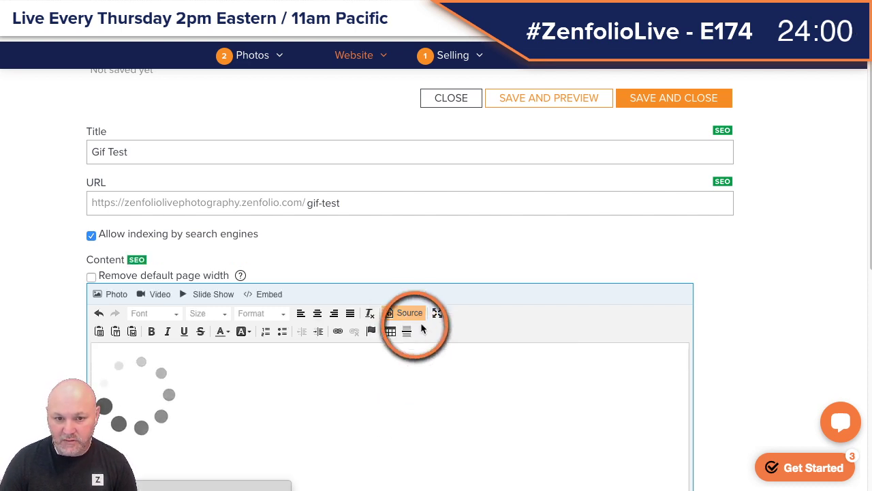
{"action": "scroll", "coordinate": [485, 372], "scroll_direction": "down", "scroll_amount": 1}
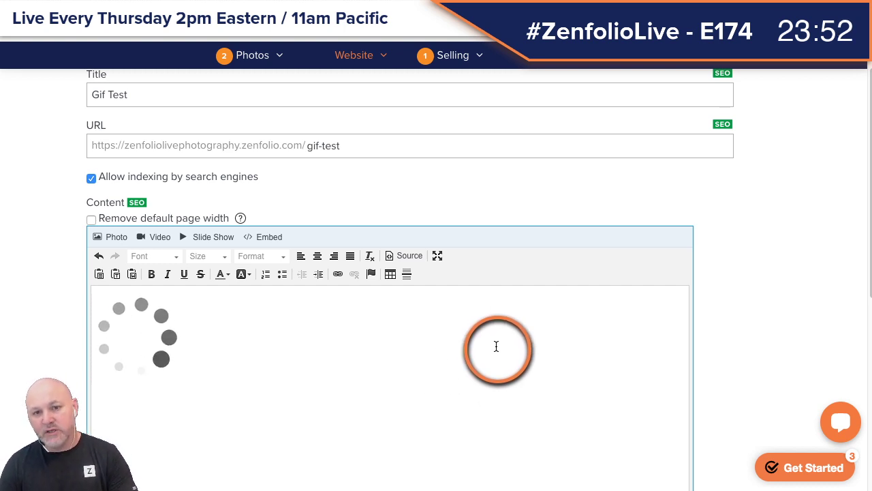
Remove the opening link tag and its closing tag around the GIF in the HTML source, and return to the visual editor
{"action": "left_click", "coordinate": [411, 257]}
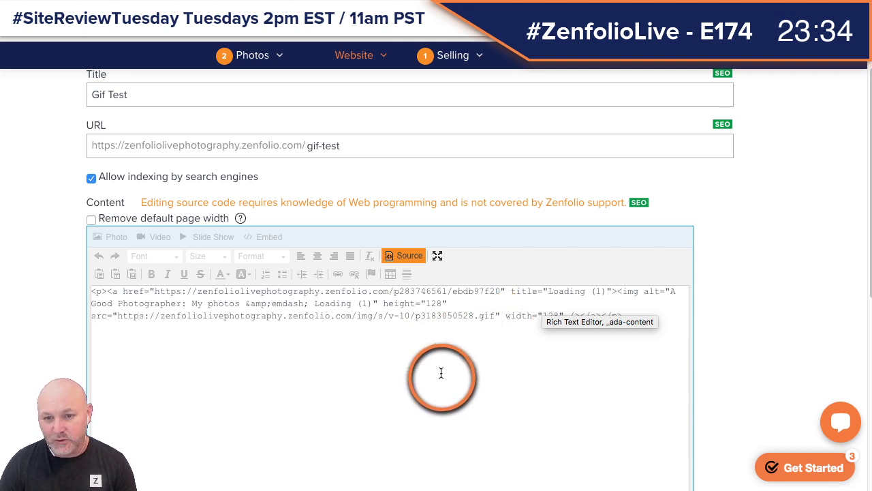
{"action": "left_click", "coordinate": [454, 391]}
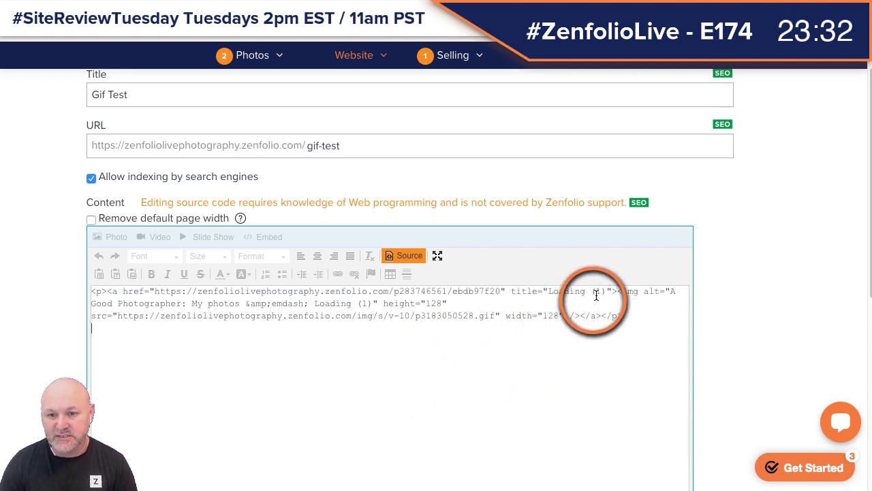
{"action": "left_click_drag", "start_coordinate": [107, 291], "coordinate": [615, 291]}
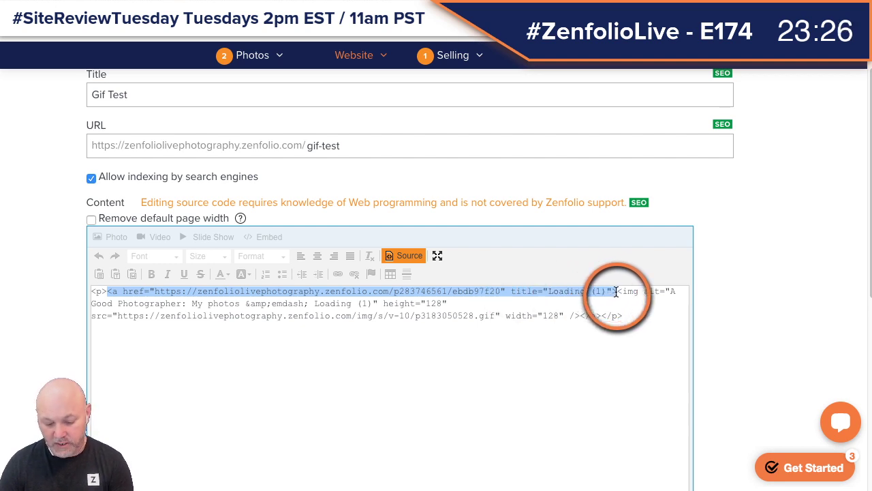
{"action": "key", "text": "Delete"}
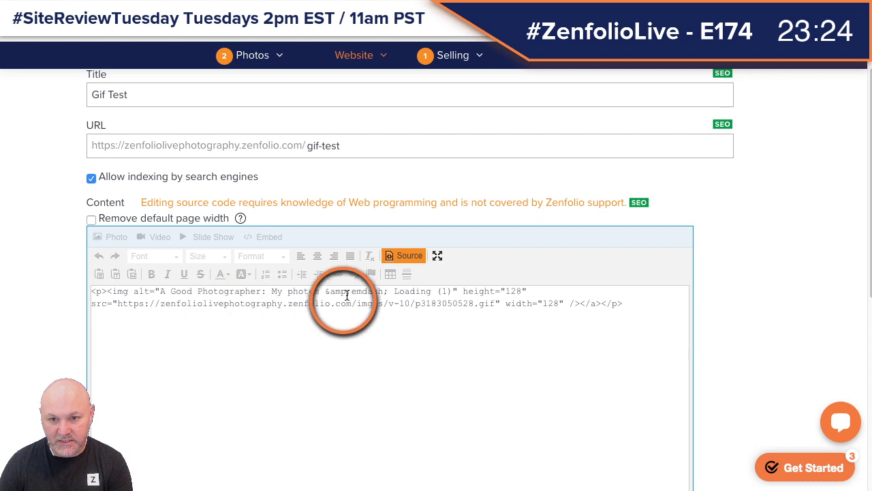
{"action": "left_click", "coordinate": [595, 305]}
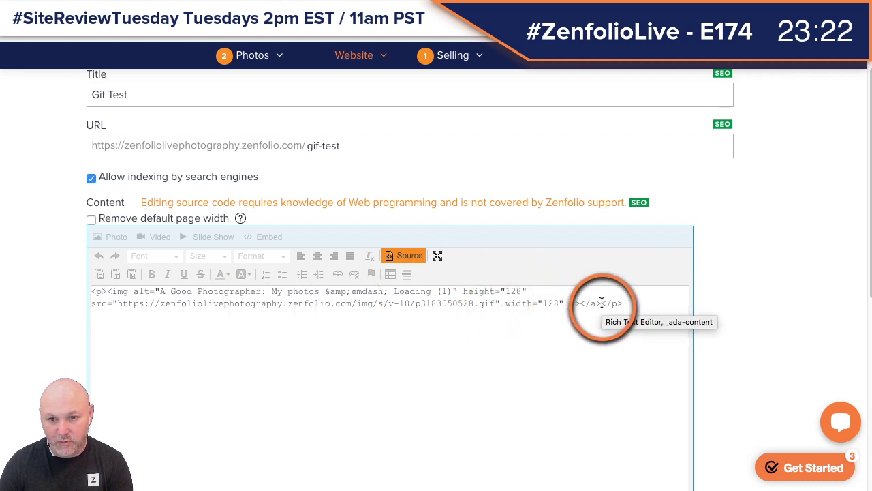
{"action": "key", "text": "BackSpace"}
{"action": "key", "text": "BackSpace"}
{"action": "key", "text": "BackSpace"}
{"action": "key", "text": "BackSpace"}
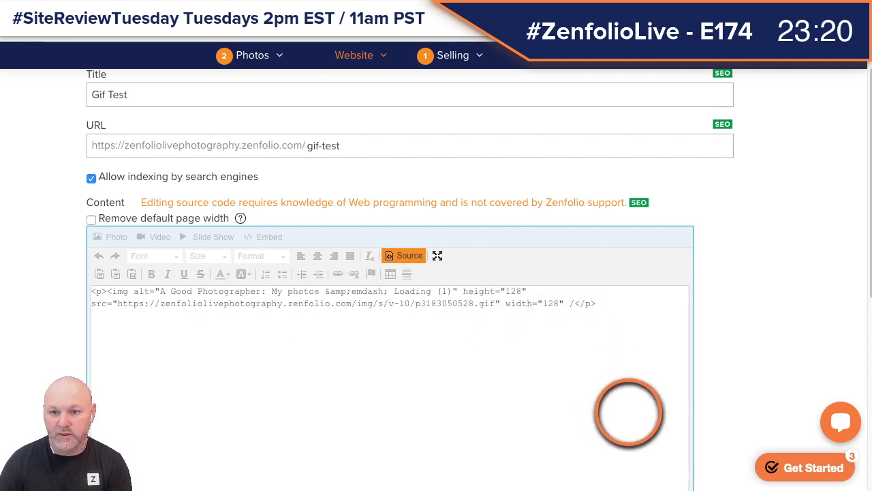
{"action": "left_click", "coordinate": [404, 256]}
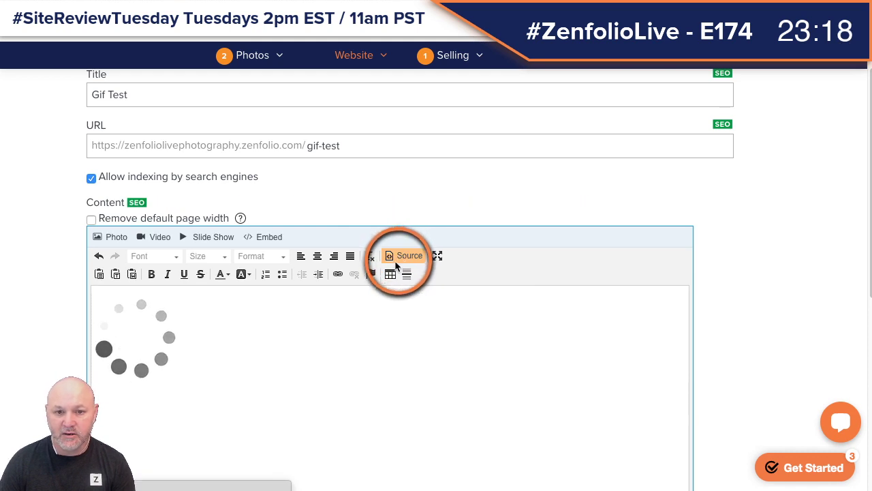
Save the Gif Test page, preview it on the live site and close the preview
{"action": "scroll", "coordinate": [682, 259], "scroll_direction": "down", "scroll_amount": 3}
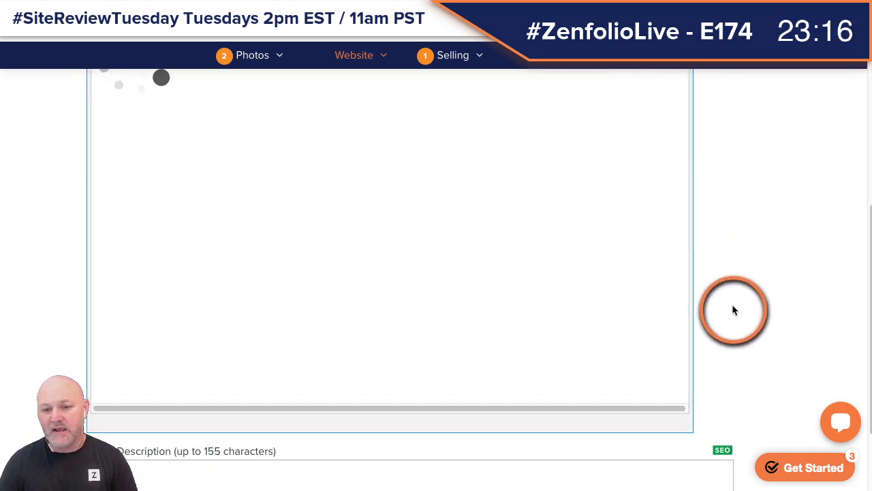
{"action": "scroll", "coordinate": [731, 310], "scroll_direction": "down", "scroll_amount": 2}
{"action": "left_click", "coordinate": [559, 410]}
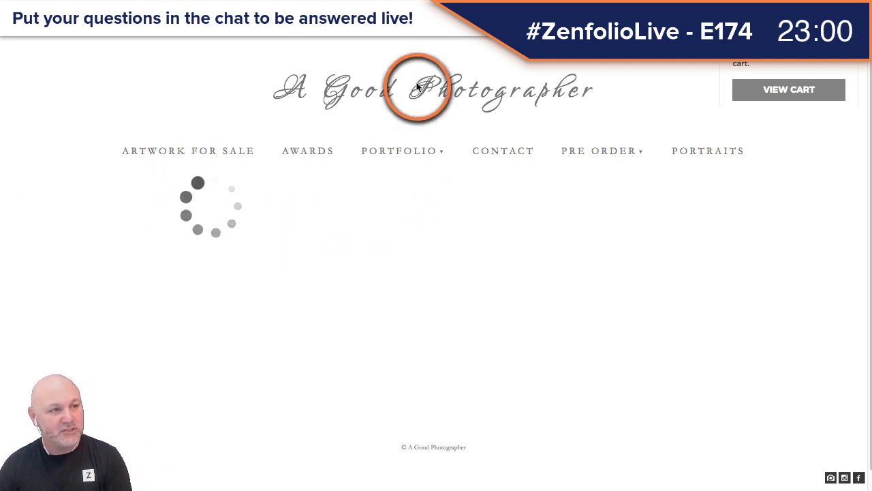
{"action": "key", "text": "ctrl+w"}
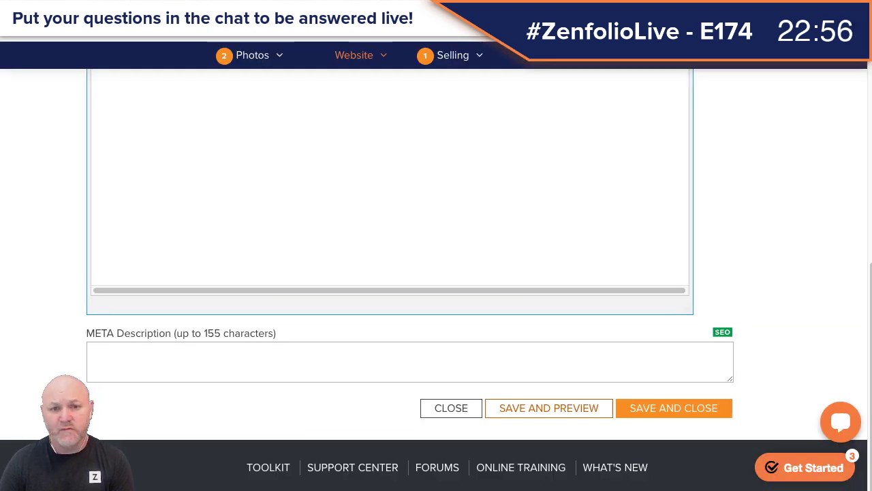
Recheck the image code in the page's HTML source and close the custom page editor
{"action": "scroll", "coordinate": [411, 209], "scroll_direction": "up", "scroll_amount": 10}
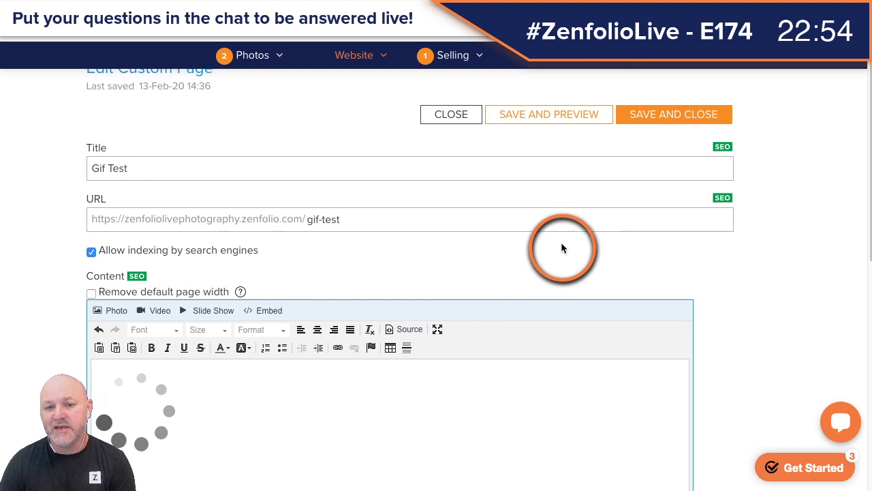
{"action": "left_click", "coordinate": [407, 333]}
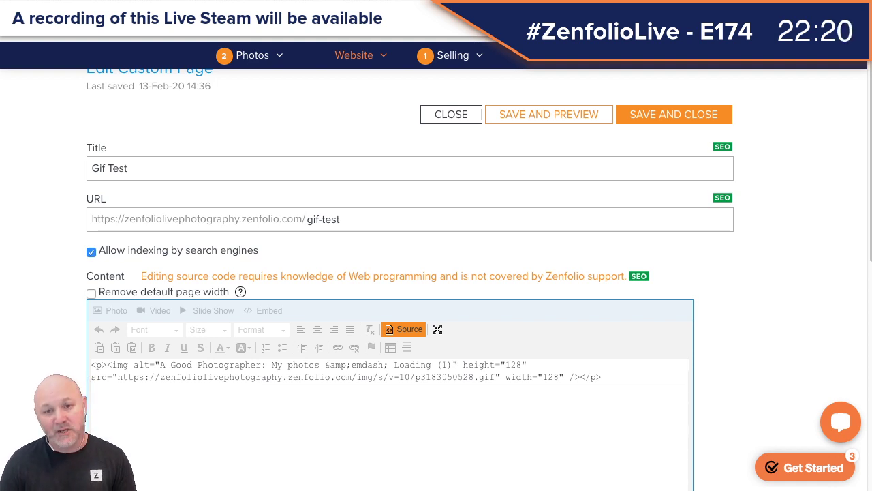
{"action": "left_click", "coordinate": [409, 329]}
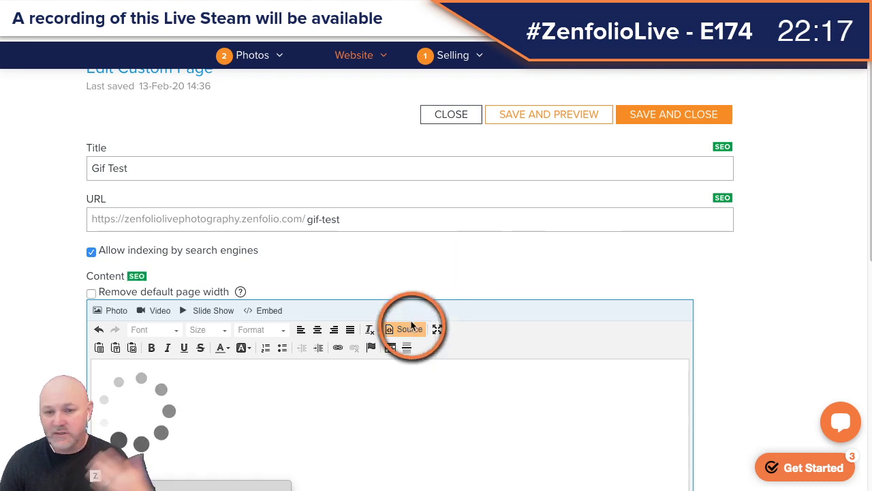
{"action": "left_click", "coordinate": [448, 115]}
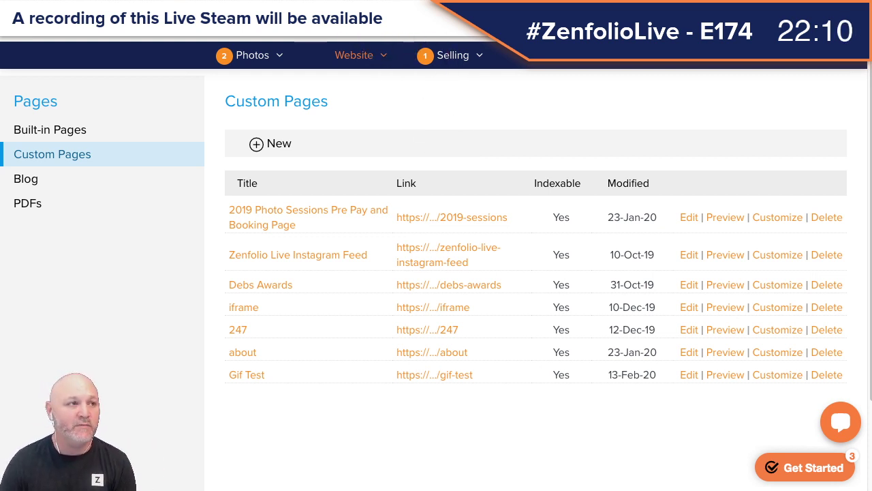
Return to the My photos browser tab and load the main Photos organizer
{"action": "key", "text": "ctrl+Tab"}
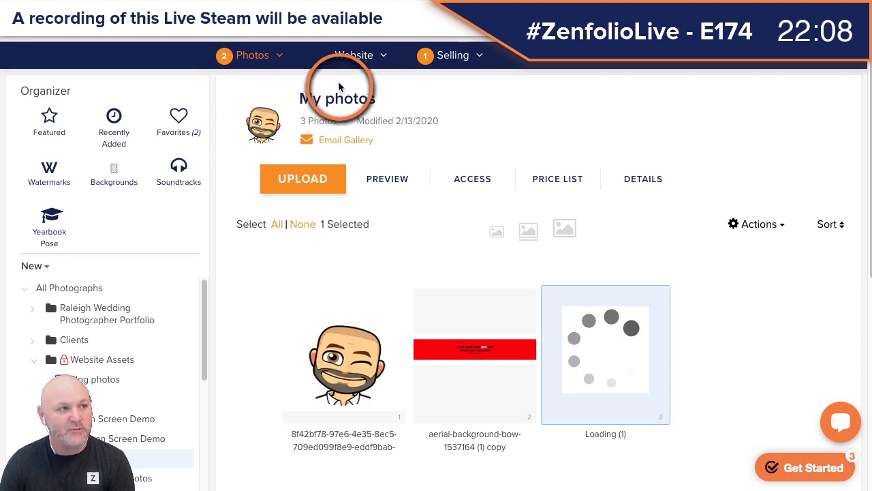
{"action": "left_click", "coordinate": [238, 58]}
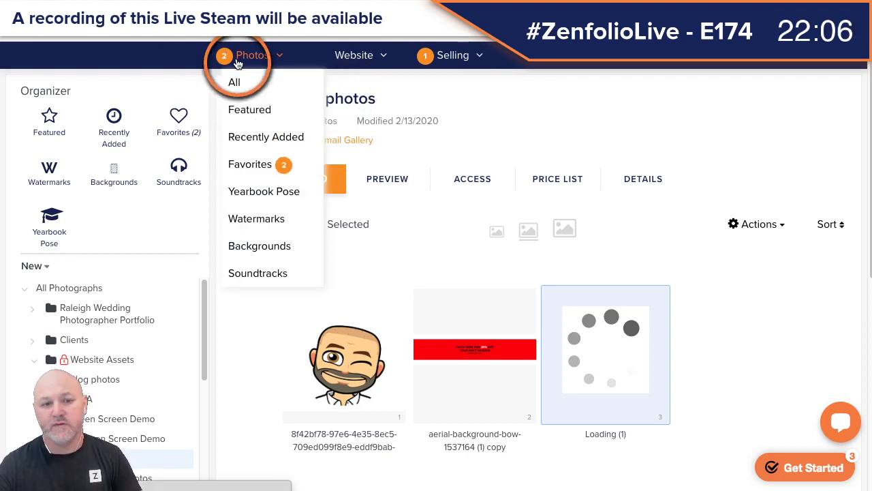
{"action": "left_click", "coordinate": [238, 60]}
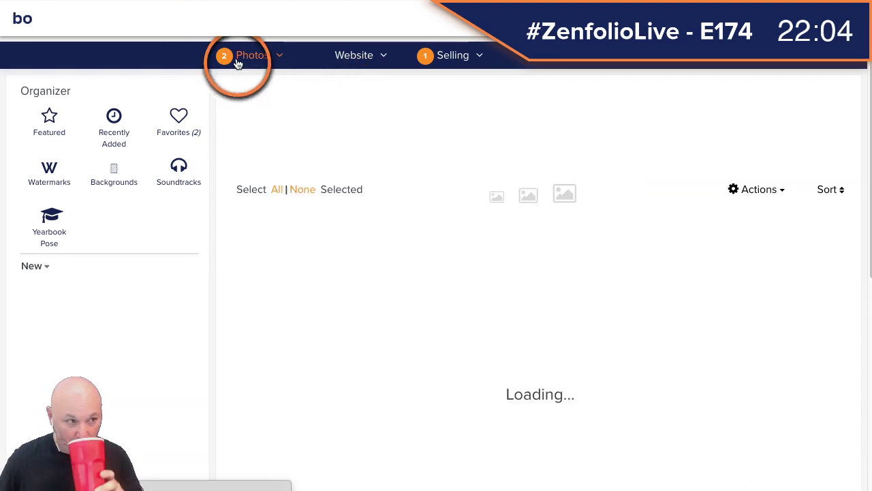